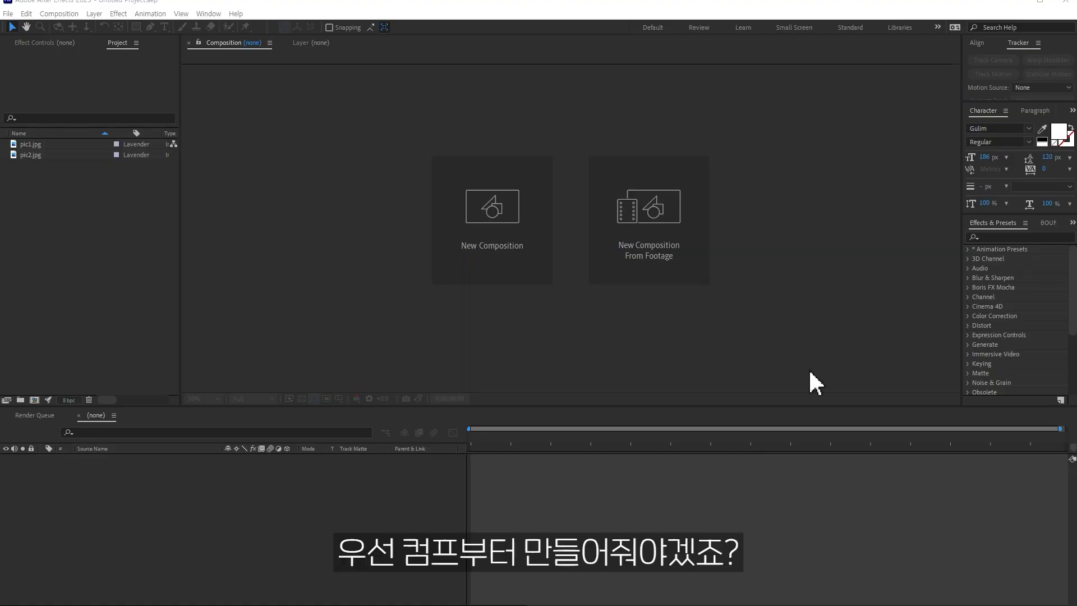
Step: Create a 10-second HD 1920x1080 29.97 fps Comp 1 and drop pic1.jpg into its timeline
{"action": "right_click", "coordinate": [121, 216]}
{"action": "left_click", "coordinate": [131, 218]}
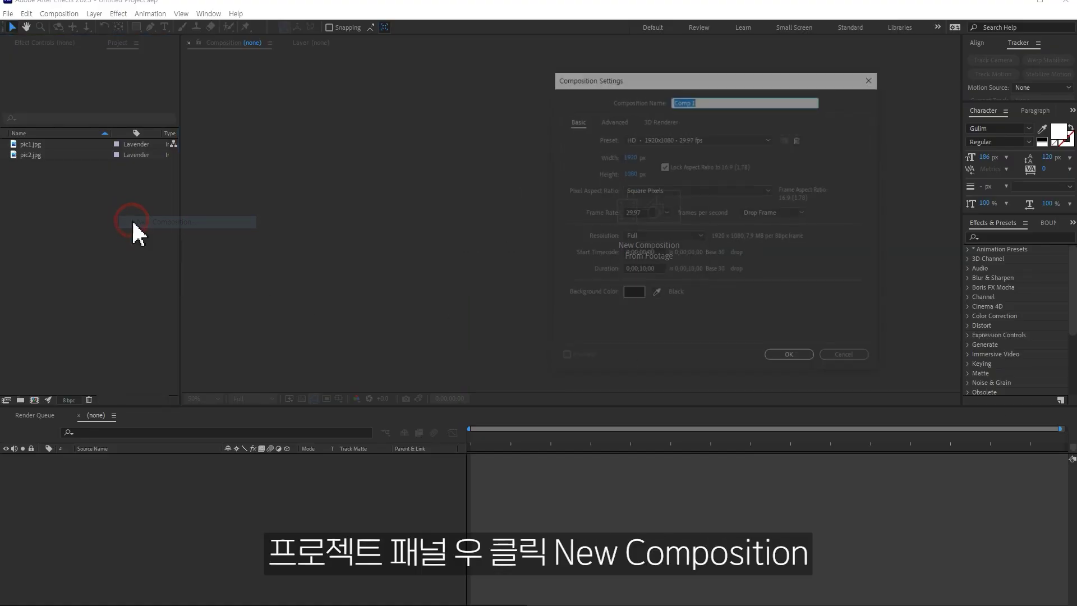
{"action": "left_click", "coordinate": [690, 139]}
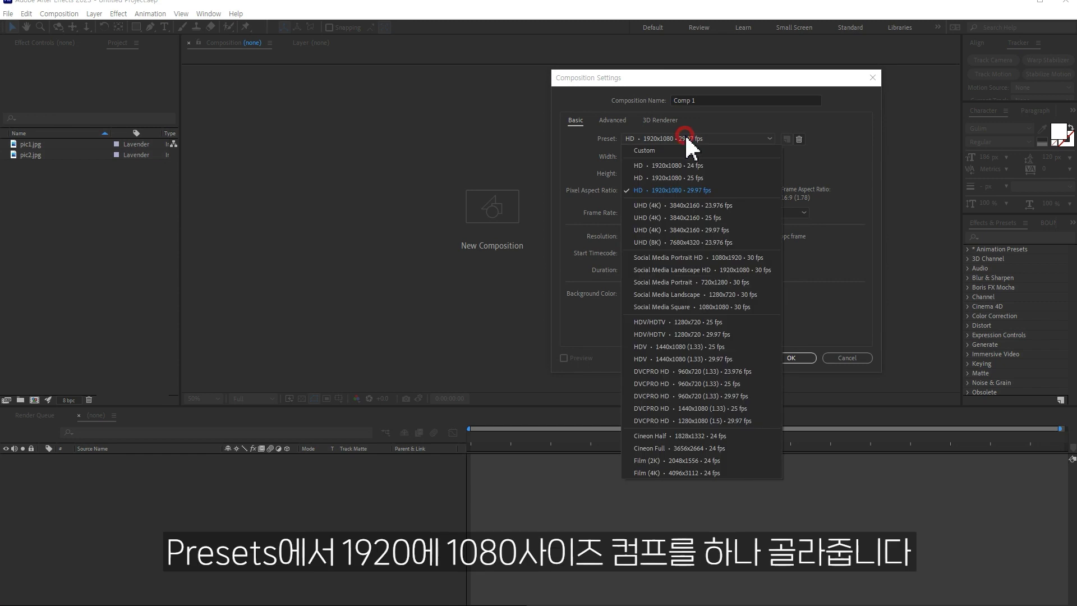
{"action": "left_click", "coordinate": [681, 191]}
{"action": "left_click", "coordinate": [656, 269]}
{"action": "type", "text": "10"}
{"action": "key", "text": "Return"}
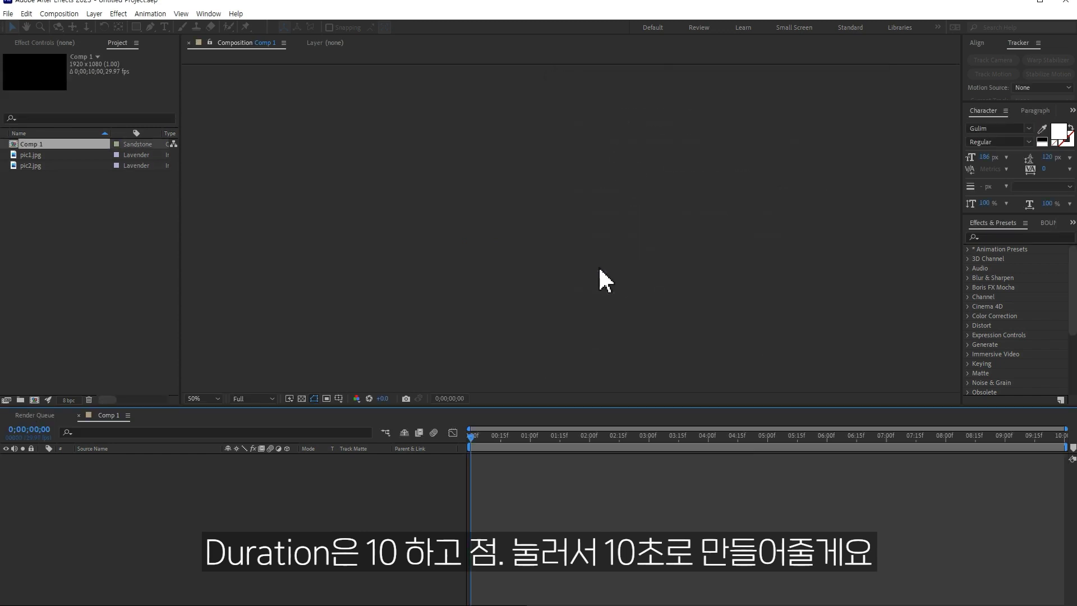
{"action": "left_click_drag", "start_coordinate": [38, 154], "coordinate": [301, 523]}
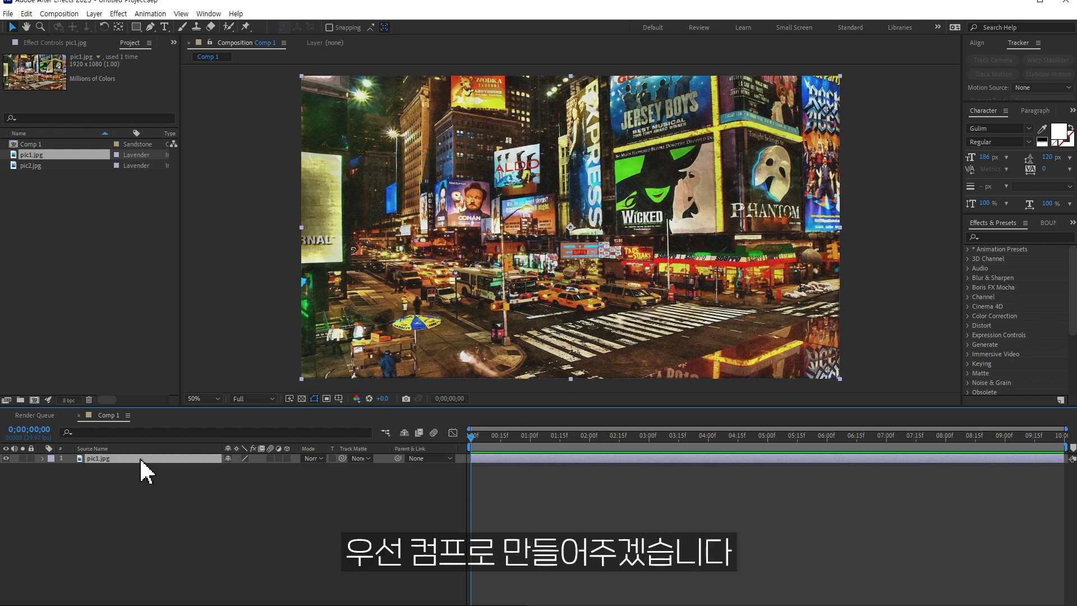
{"action": "key", "text": "ctrl+shift+c"}
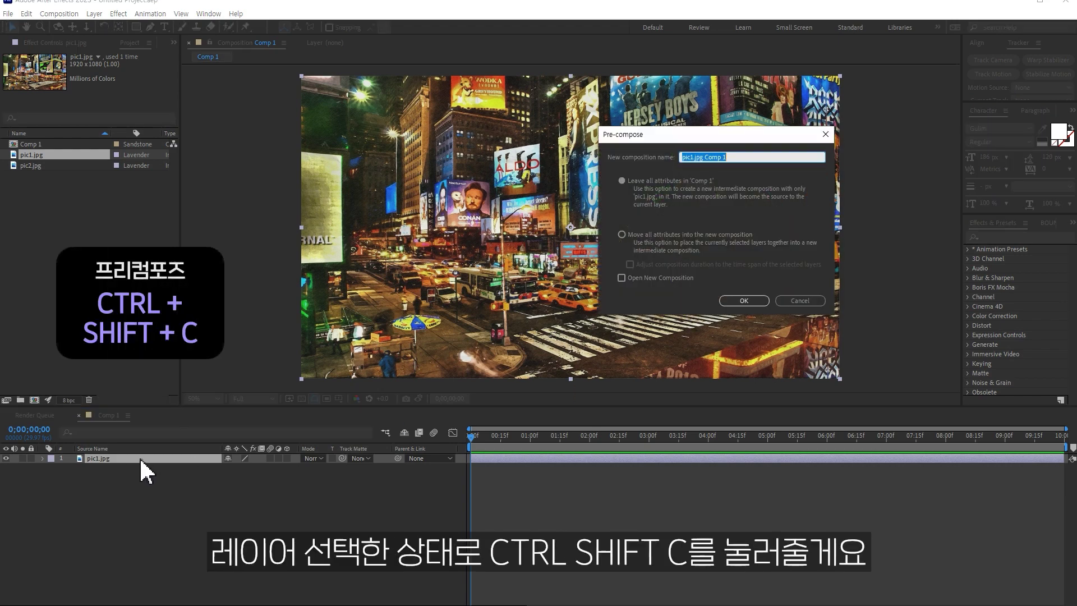
Step: Pre-compose pic1.jpg, moving all attributes into 'pic1.jpg Comp 1', and open that composition
{"action": "left_click", "coordinate": [622, 235]}
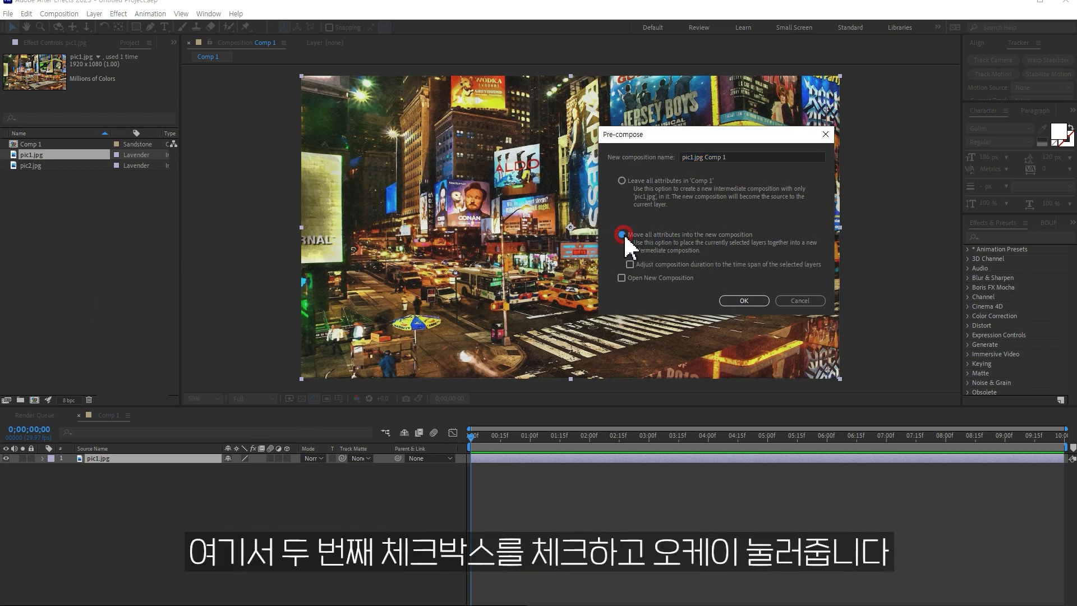
{"action": "left_click", "coordinate": [744, 300]}
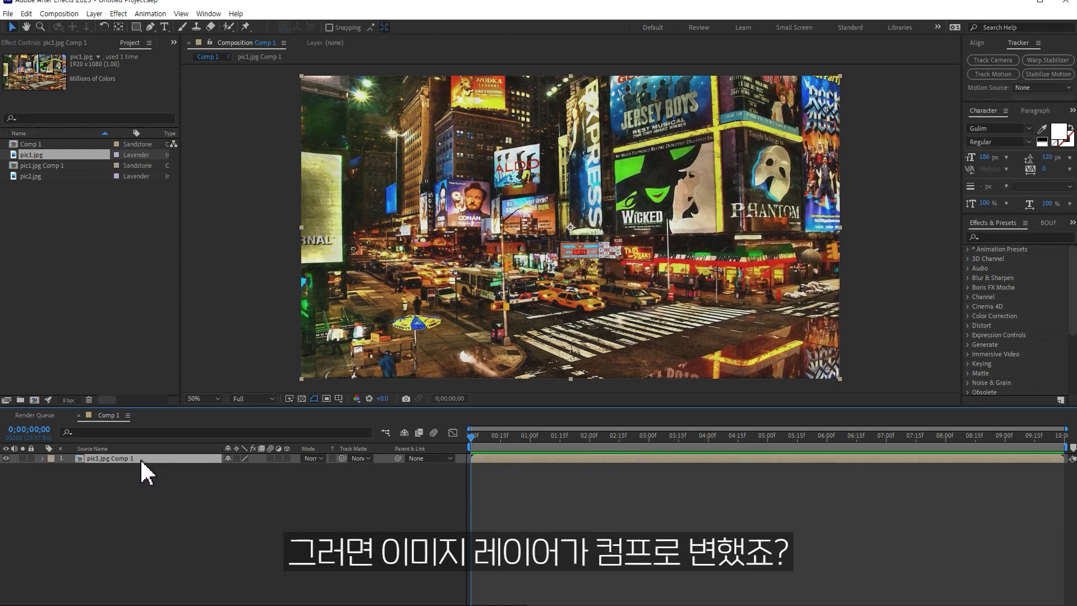
{"action": "double_click", "coordinate": [140, 459]}
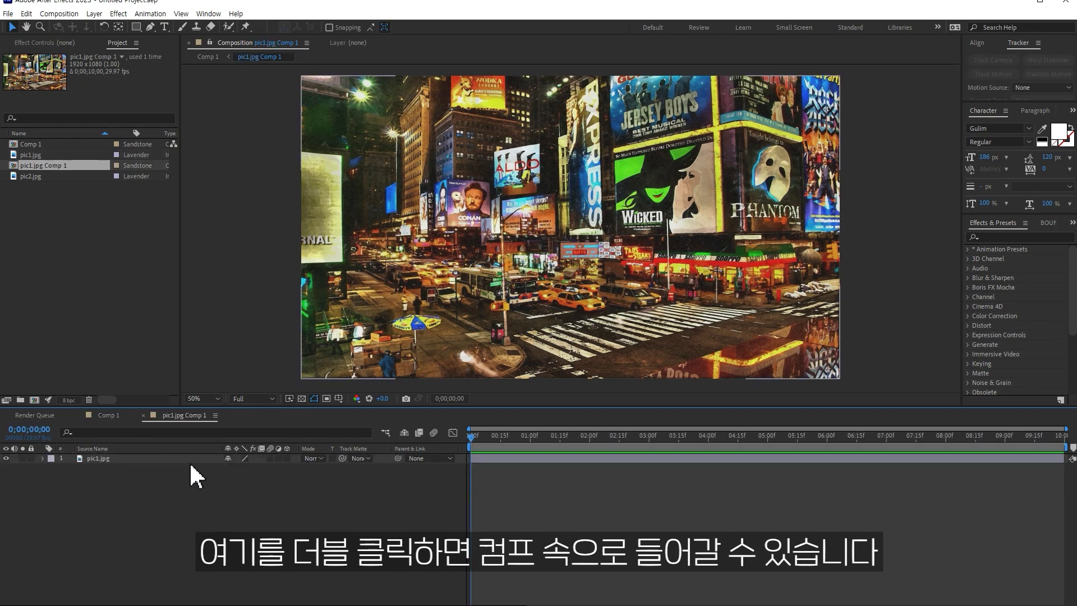
Step: Keyframe pic1.jpg's Scale from 100% at the start to 110% at the last frame
{"action": "left_click", "coordinate": [152, 459]}
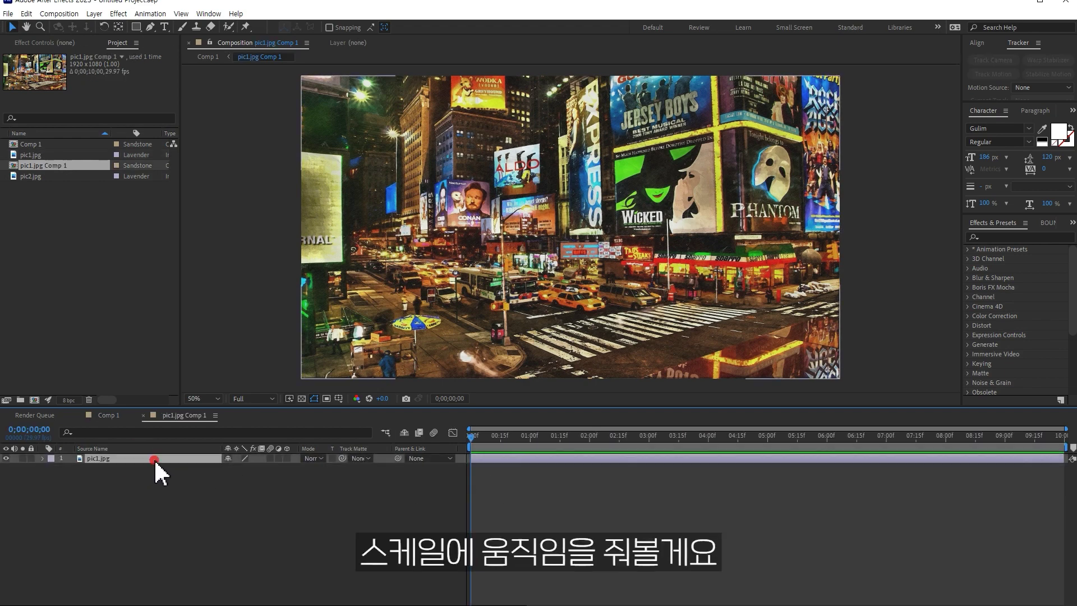
{"action": "key", "text": "s"}
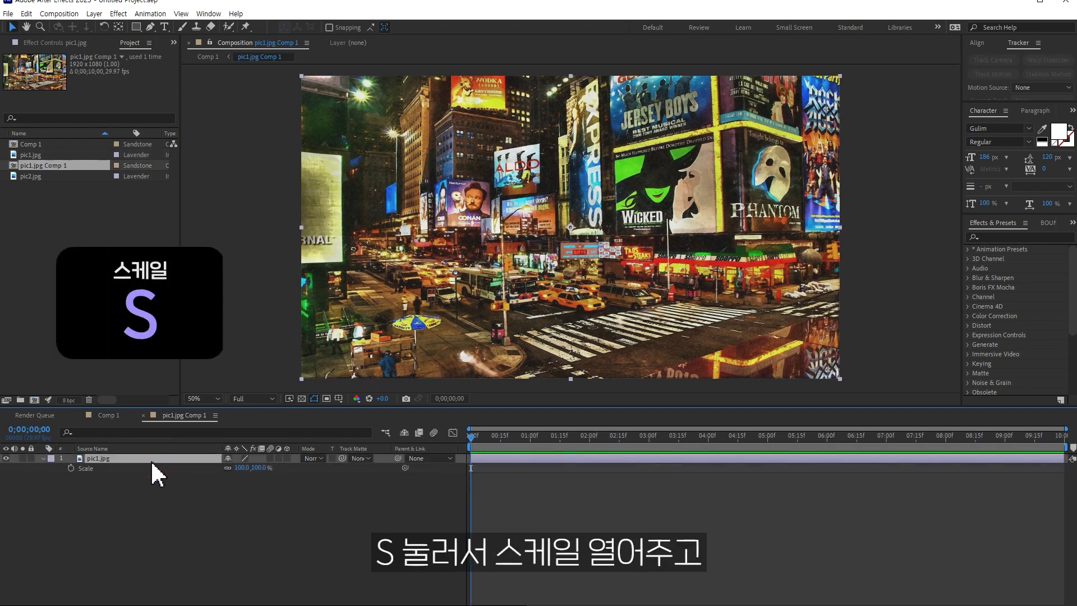
{"action": "left_click", "coordinate": [71, 468]}
{"action": "left_click", "coordinate": [1059, 436]}
{"action": "left_click", "coordinate": [259, 468]}
{"action": "key", "text": "Return"}
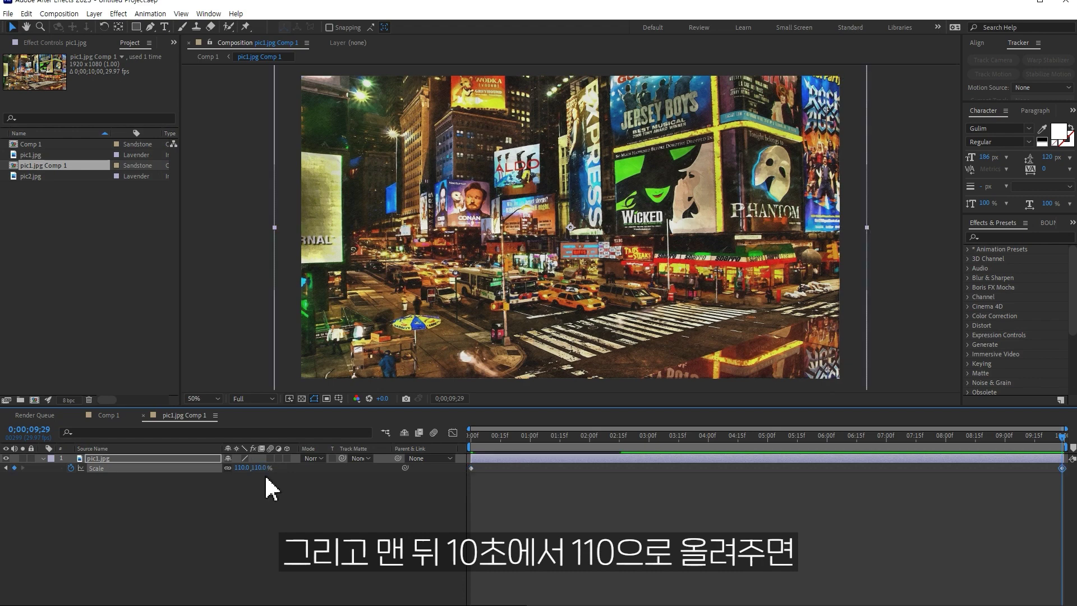
{"action": "left_click", "coordinate": [474, 436]}
{"action": "left_click_drag", "start_coordinate": [483, 446], "coordinate": [807, 457]}
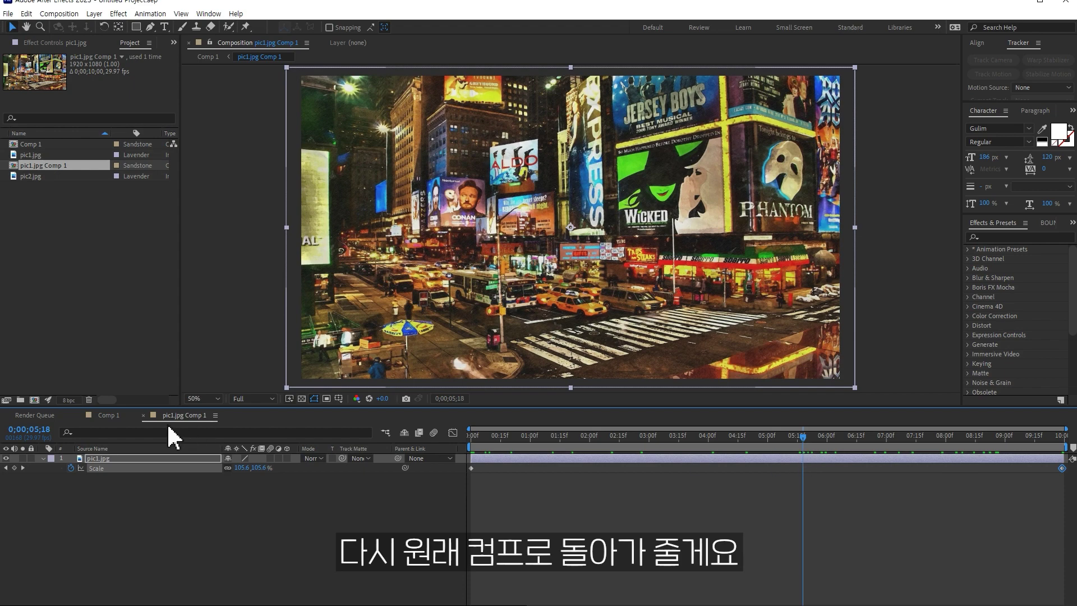
Step: Back in Comp 1, reposition the nested photo layer and return near the timeline start
{"action": "left_click", "coordinate": [143, 416]}
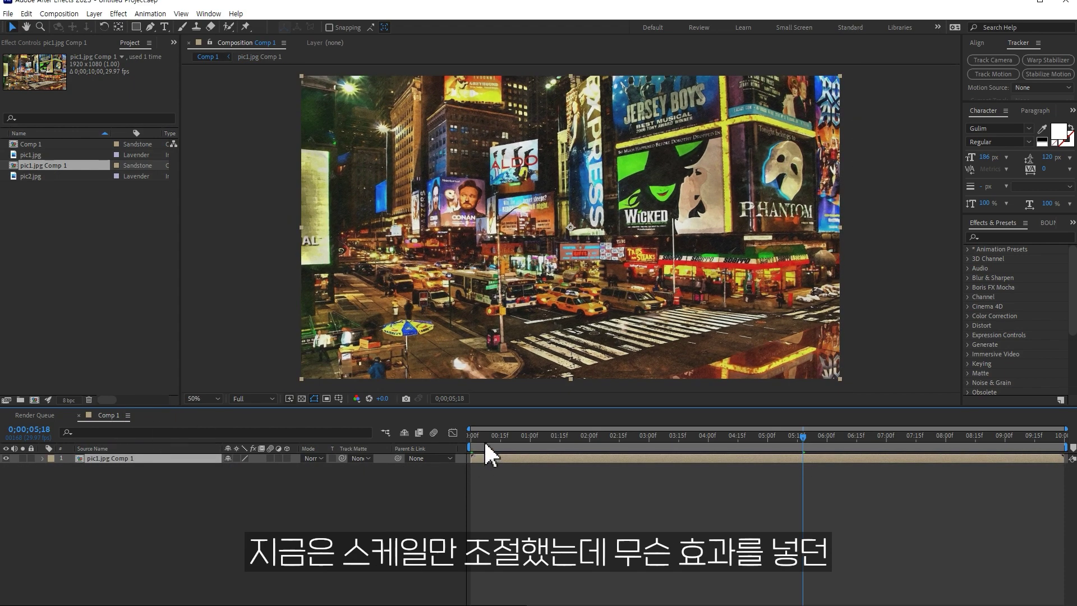
{"action": "left_click_drag", "start_coordinate": [686, 153], "coordinate": [757, 193]}
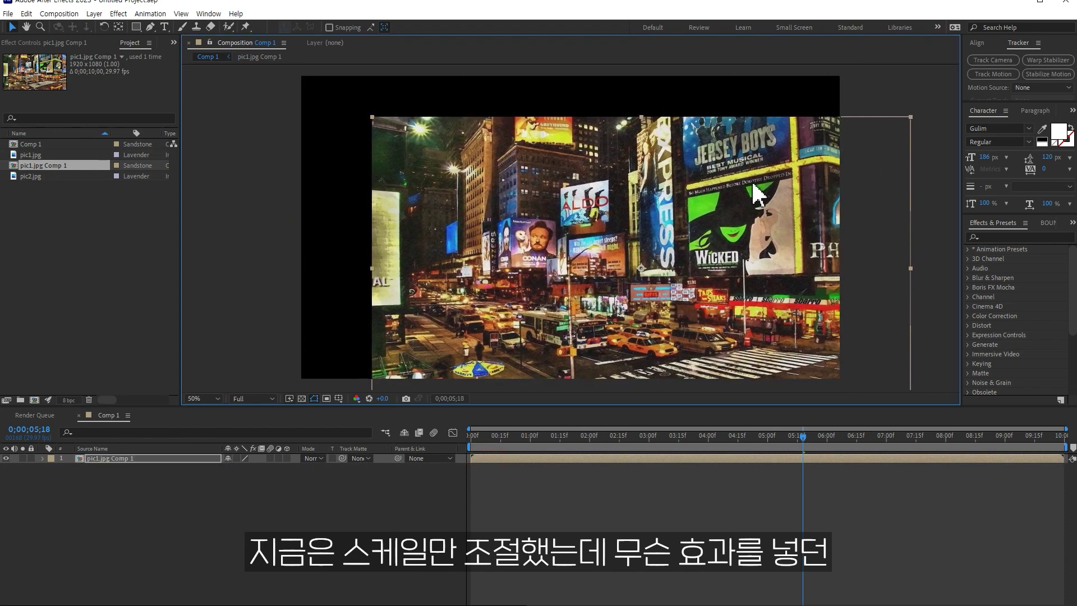
{"action": "mouse_move", "coordinate": [477, 436]}
{"action": "left_mouse_down"}
{"action": "mouse_move", "coordinate": [510, 436]}
{"action": "mouse_move", "coordinate": [427, 450]}
{"action": "left_mouse_up"}
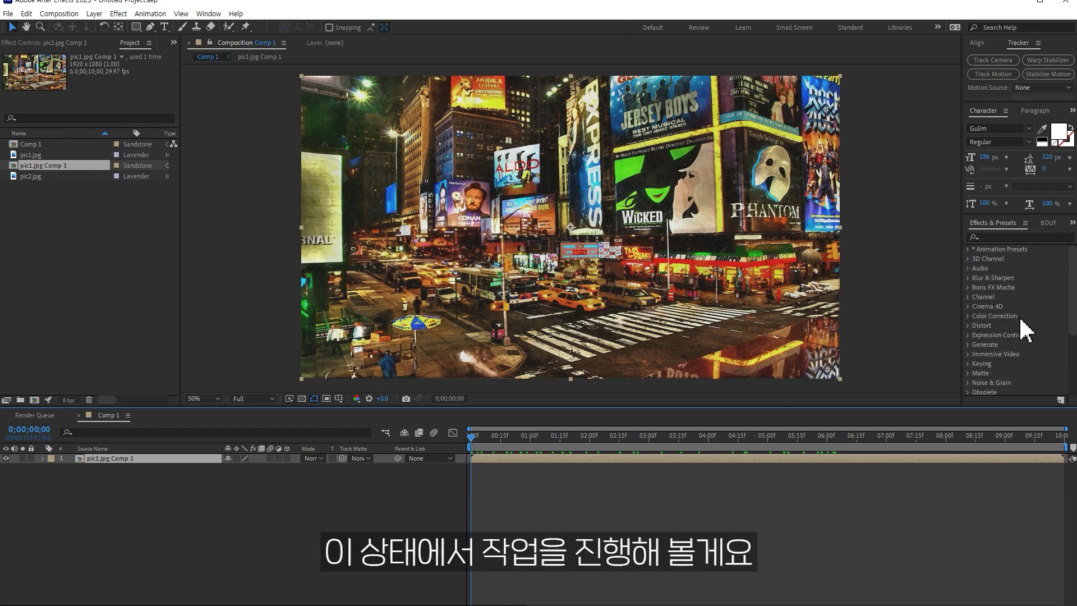
{"action": "left_click", "coordinate": [1016, 235]}
Step: Apply Displacer Pro to the nested layer, trial Rotate and Translate, then undo back to zero
{"action": "type", "text": "displa"}
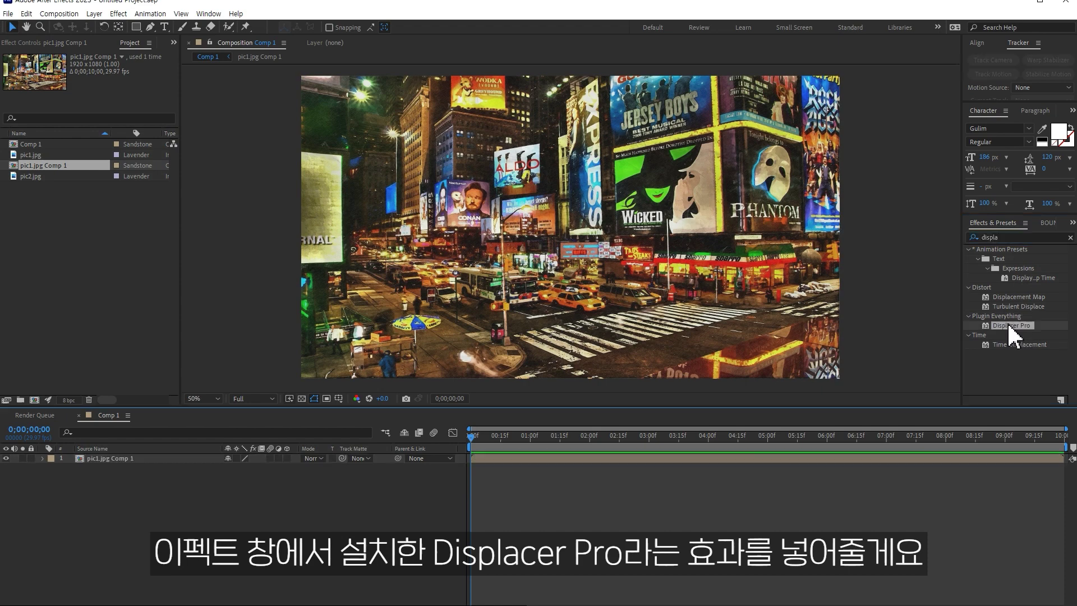
{"action": "left_click_drag", "start_coordinate": [1012, 326], "coordinate": [645, 311]}
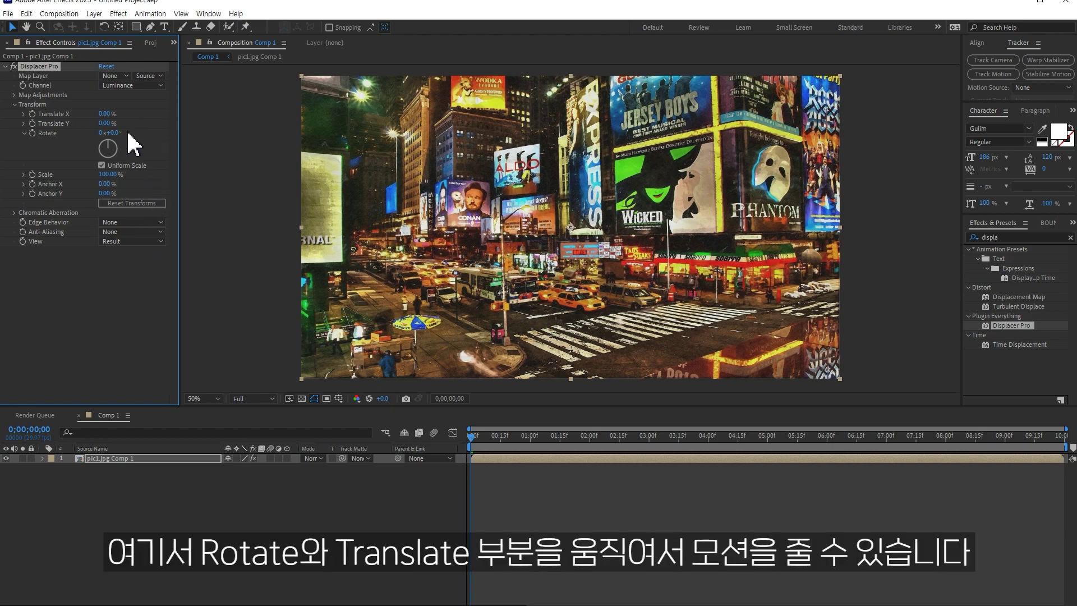
{"action": "left_click_drag", "start_coordinate": [109, 132], "coordinate": [115, 129]}
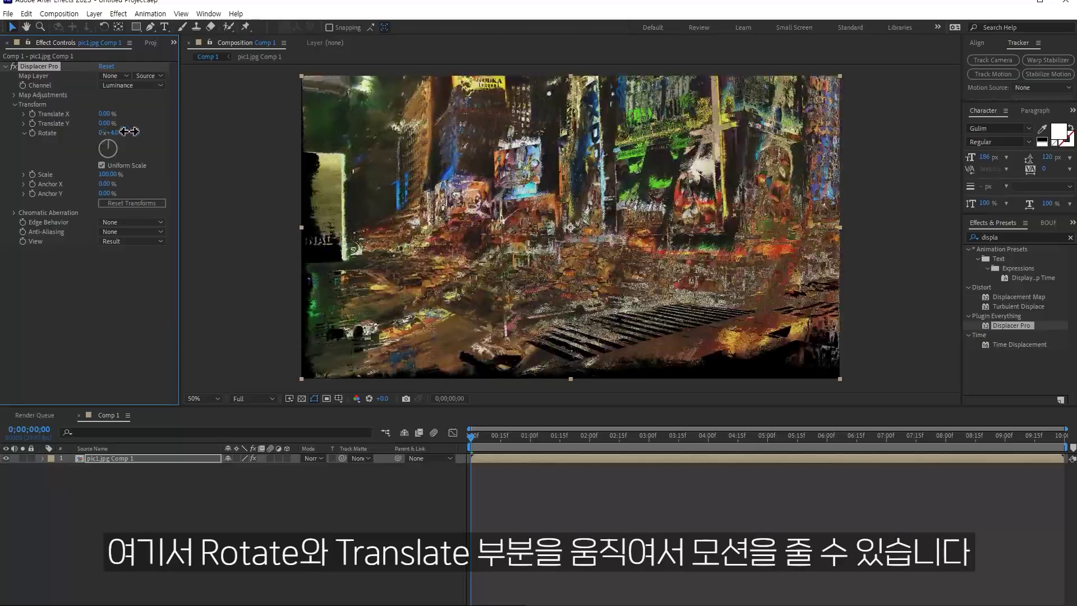
{"action": "mouse_move", "coordinate": [106, 113]}
{"action": "left_mouse_down"}
{"action": "mouse_move", "coordinate": [180, 114]}
{"action": "mouse_move", "coordinate": [107, 114]}
{"action": "mouse_move", "coordinate": [168, 123]}
{"action": "left_mouse_up"}
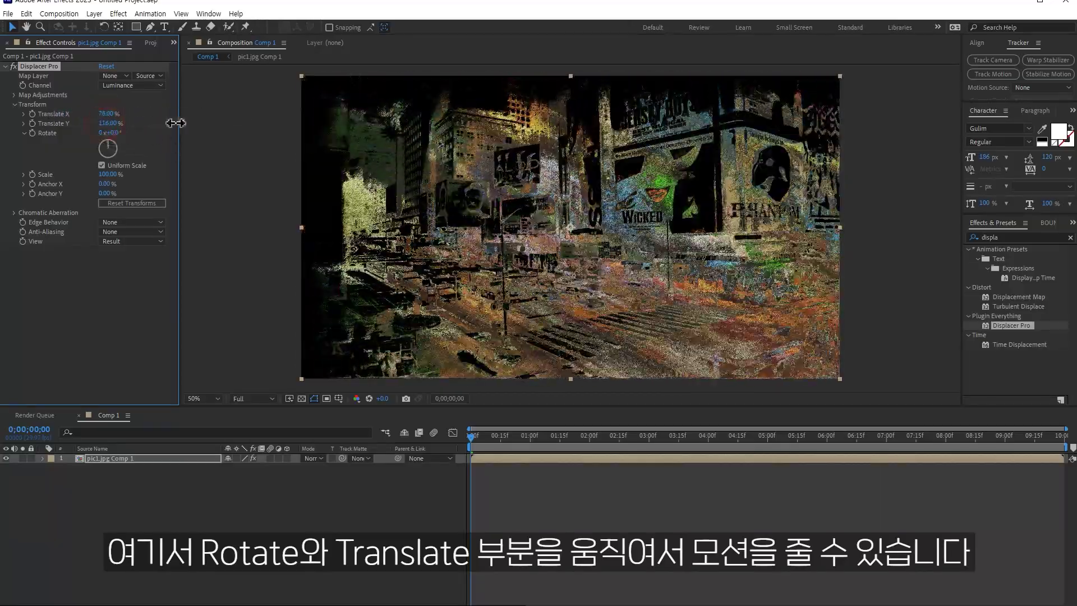
{"action": "key", "text": "ctrl+z"}
{"action": "key", "text": "ctrl+z"}
{"action": "key", "text": "ctrl+z"}
{"action": "key", "text": "ctrl+z"}
{"action": "key", "text": "ctrl+z"}
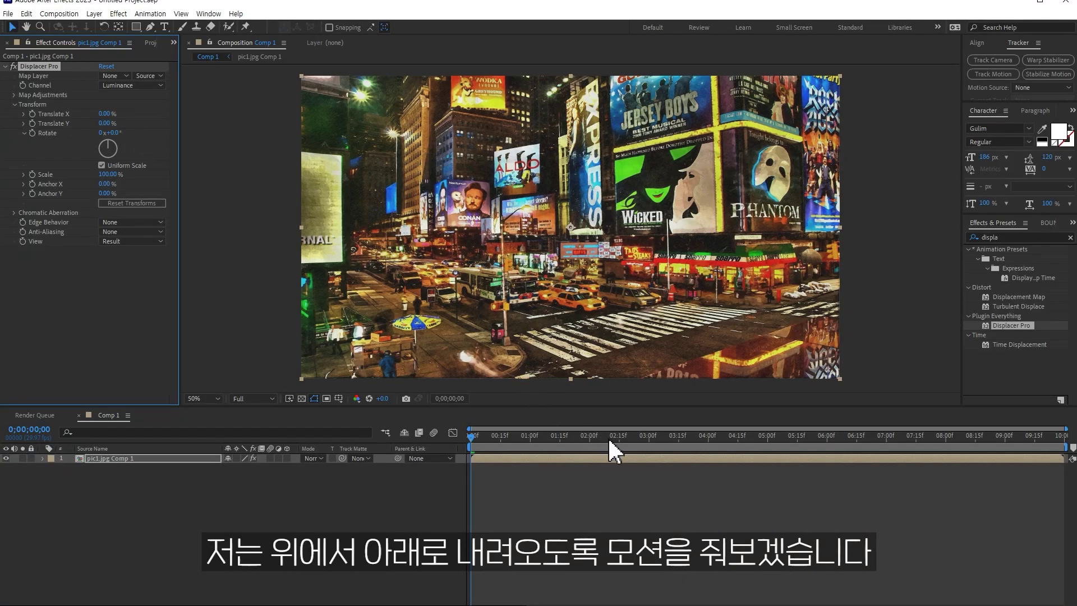
{"action": "left_click", "coordinate": [589, 435]}
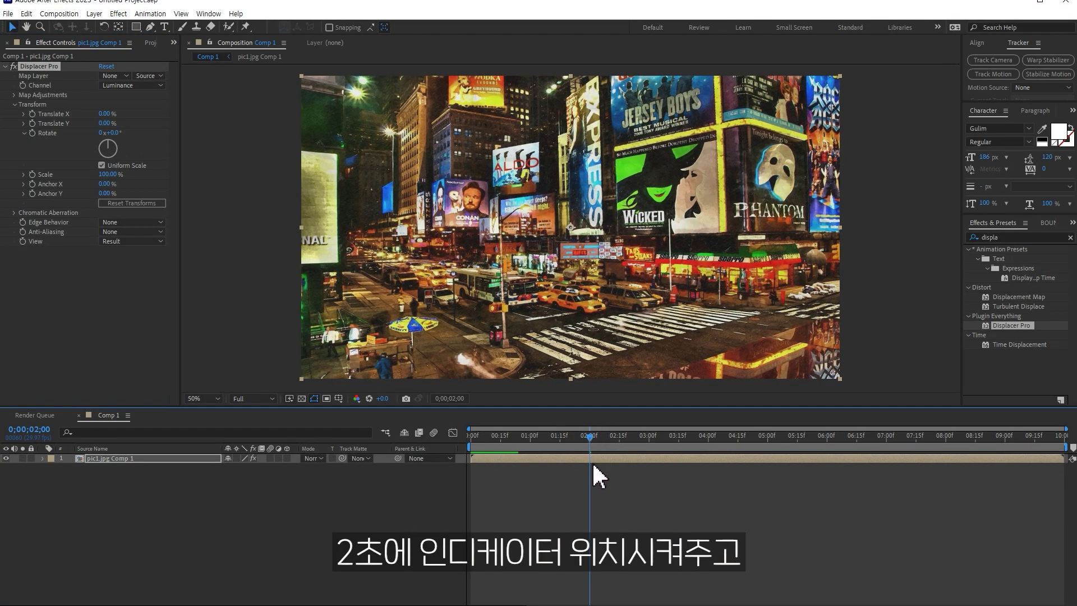
Step: Keyframe Displacer Pro's Translate Y at 0% on 2 seconds and -369% on the first frame
{"action": "left_click", "coordinate": [32, 123]}
{"action": "left_click_drag", "start_coordinate": [541, 436], "coordinate": [470, 435]}
{"action": "left_click_drag", "start_coordinate": [81, 124], "coordinate": [6, 136]}
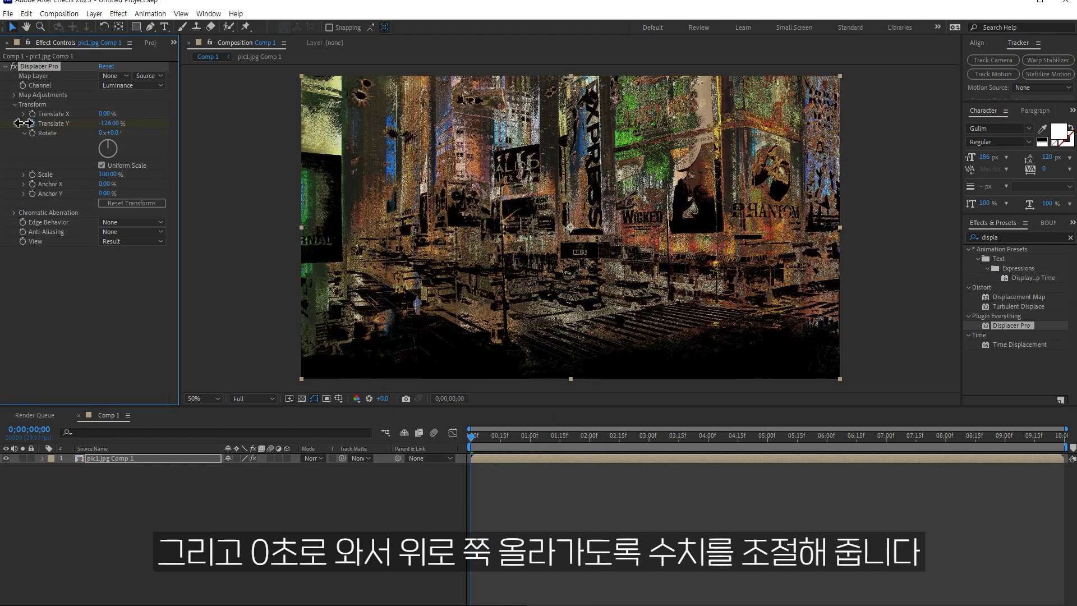
{"action": "left_click_drag", "start_coordinate": [98, 127], "coordinate": [62, 130]}
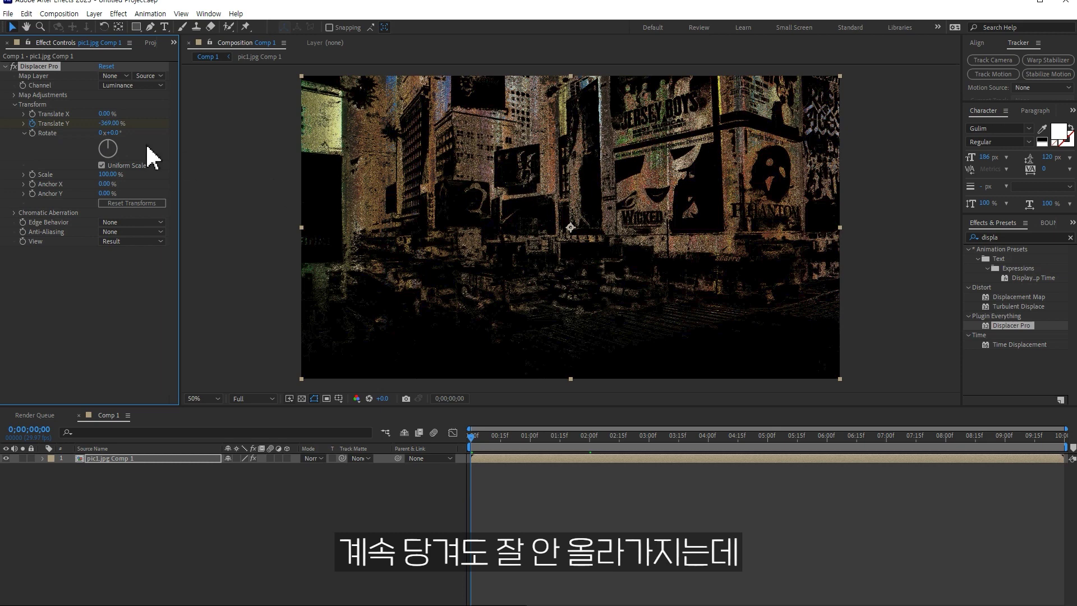
Step: Raise Map Adjustments' Displacement Offset to 0.30 and preview the dissolve's start
{"action": "left_click", "coordinate": [13, 94]}
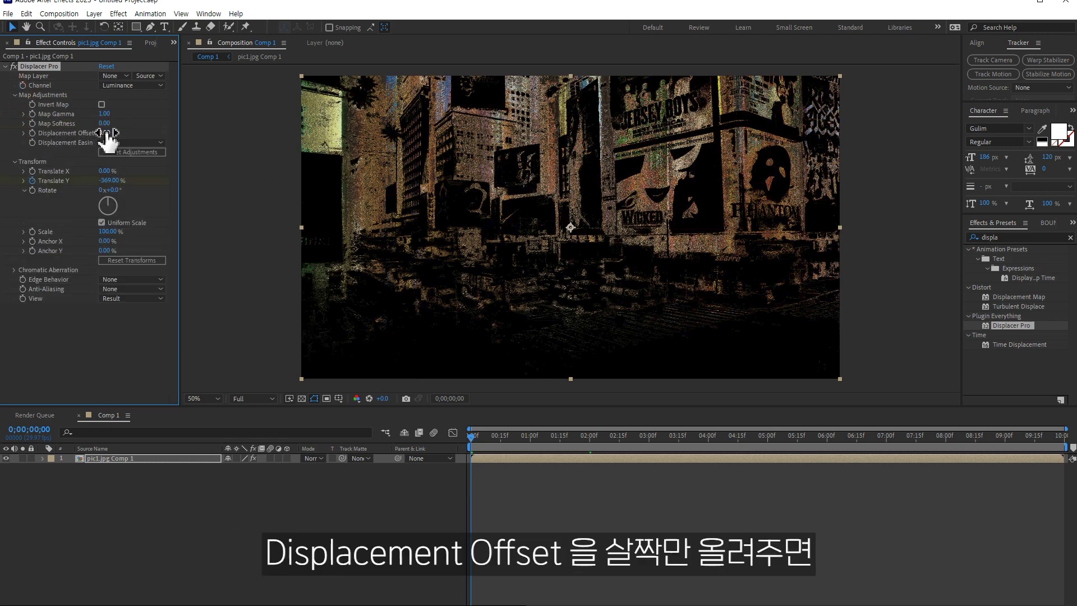
{"action": "left_click_drag", "start_coordinate": [110, 133], "coordinate": [120, 131]}
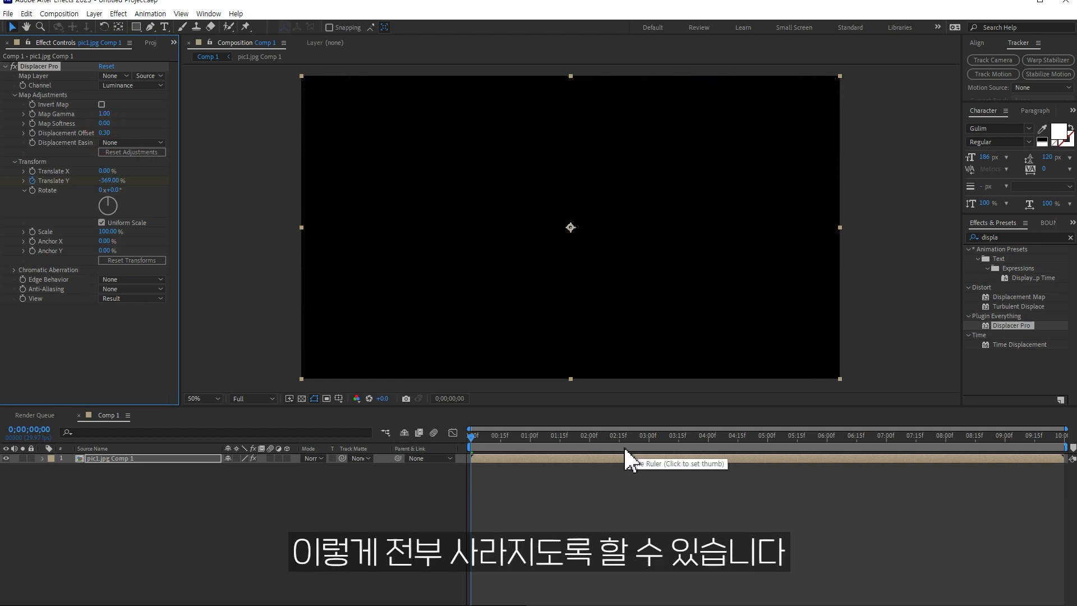
{"action": "left_click_drag", "start_coordinate": [476, 436], "coordinate": [609, 441]}
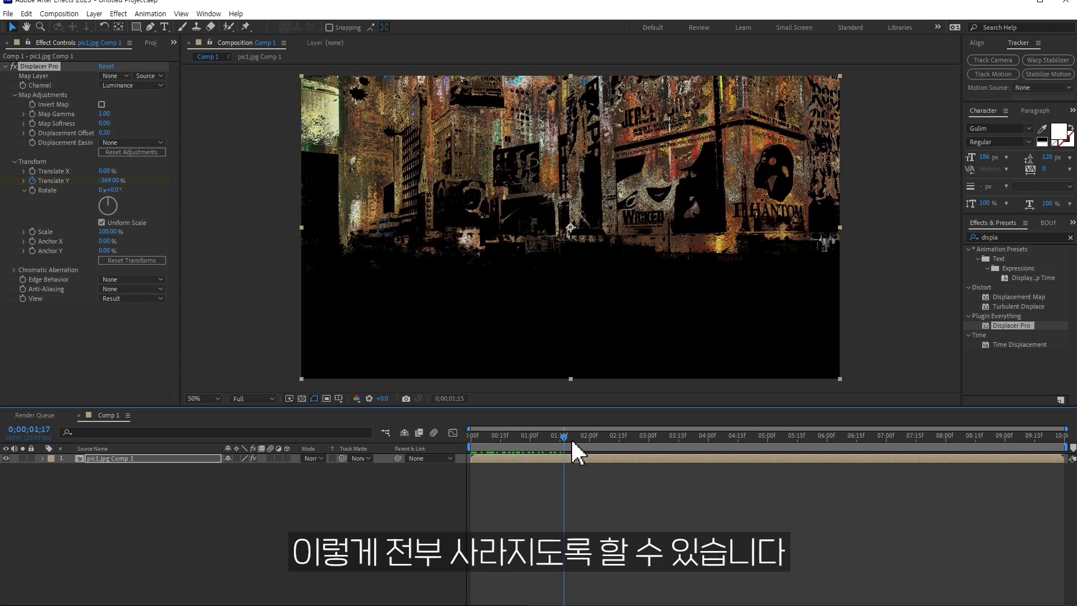
{"action": "key", "text": "u"}
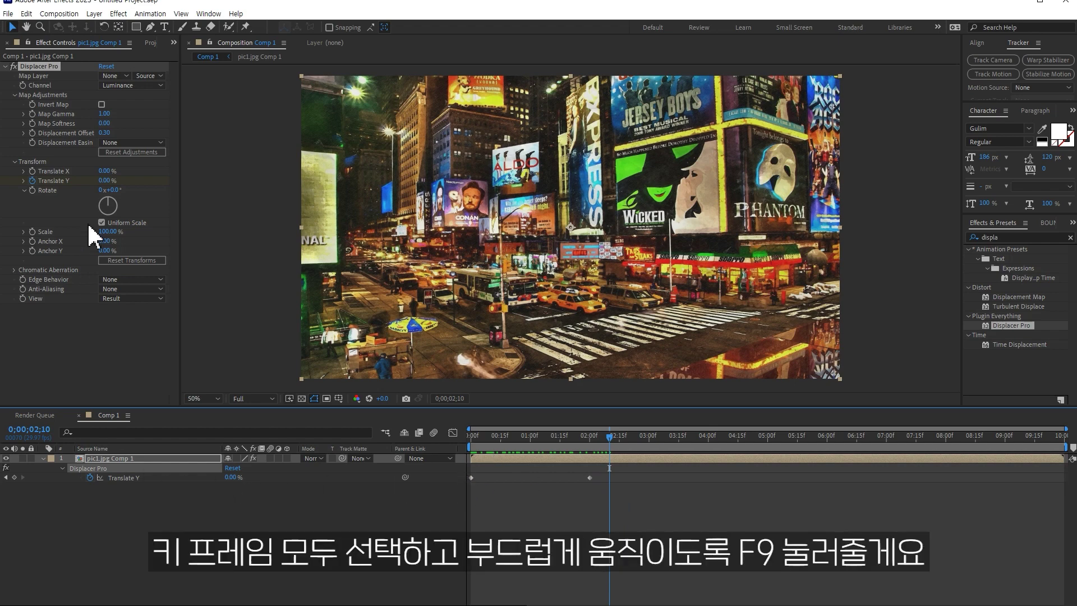
Step: Easy Ease both Translate Y keyframes, give the ending keyframe 100% influence, and preview
{"action": "left_click_drag", "start_coordinate": [627, 517], "coordinate": [443, 468]}
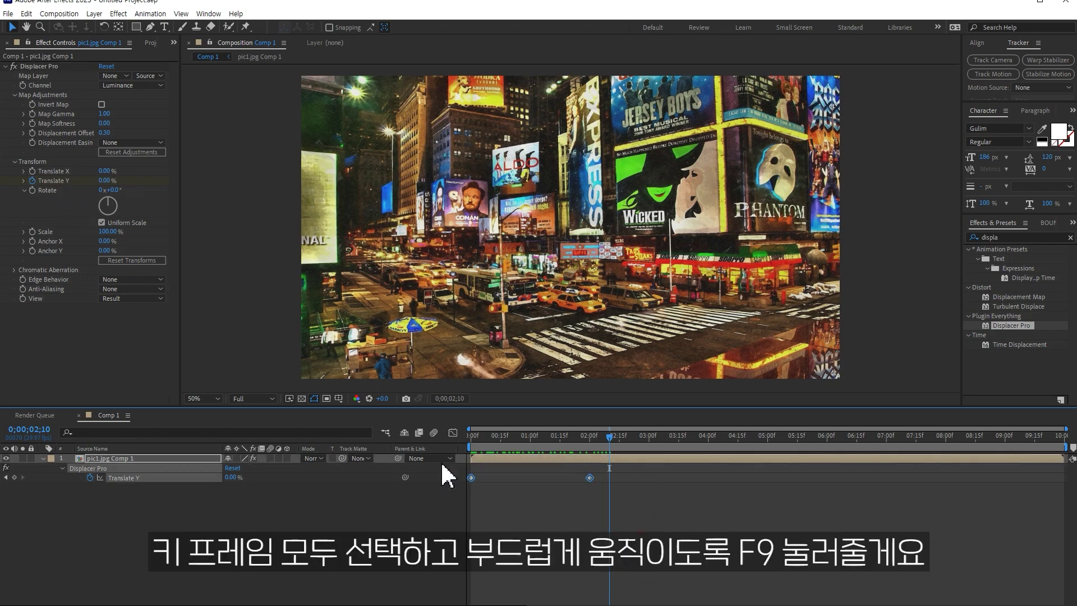
{"action": "key", "text": "F9"}
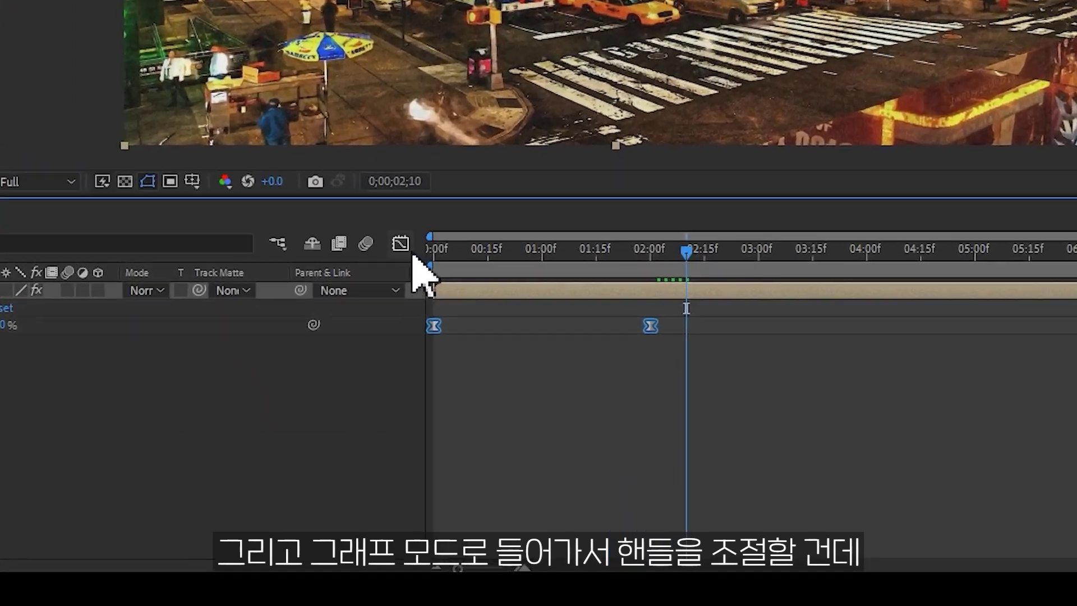
{"action": "left_click", "coordinate": [402, 244]}
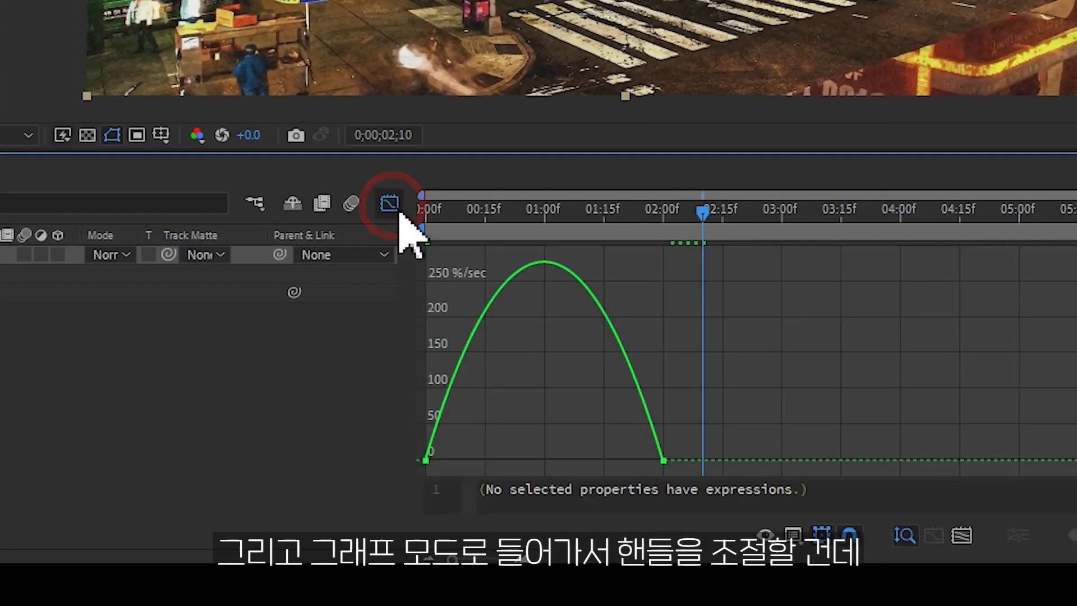
{"action": "left_click", "coordinate": [651, 478]}
{"action": "right_click", "coordinate": [813, 381]}
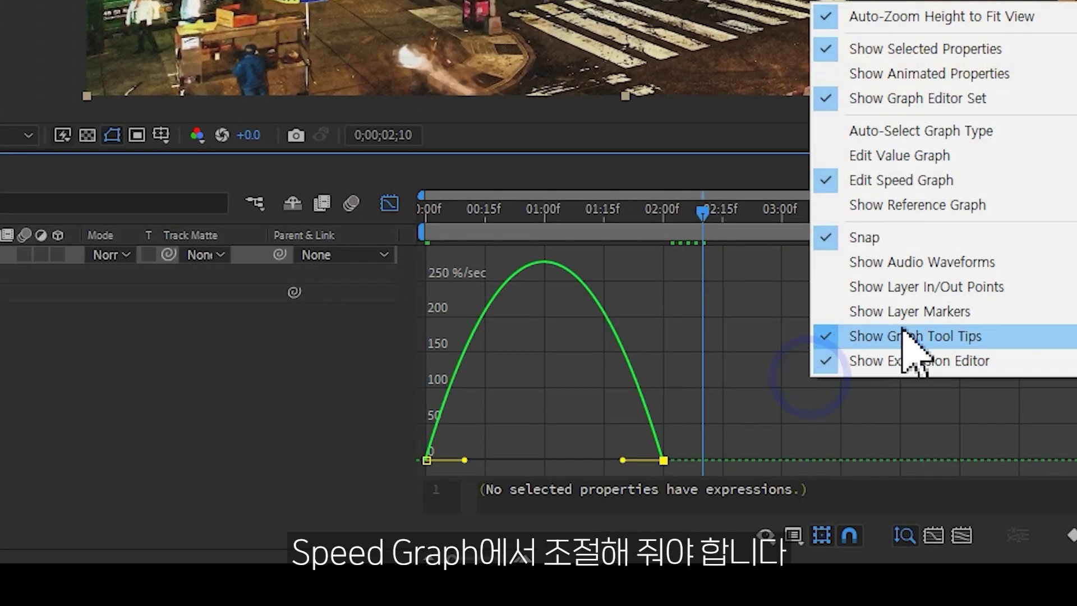
{"action": "left_click", "coordinate": [618, 459]}
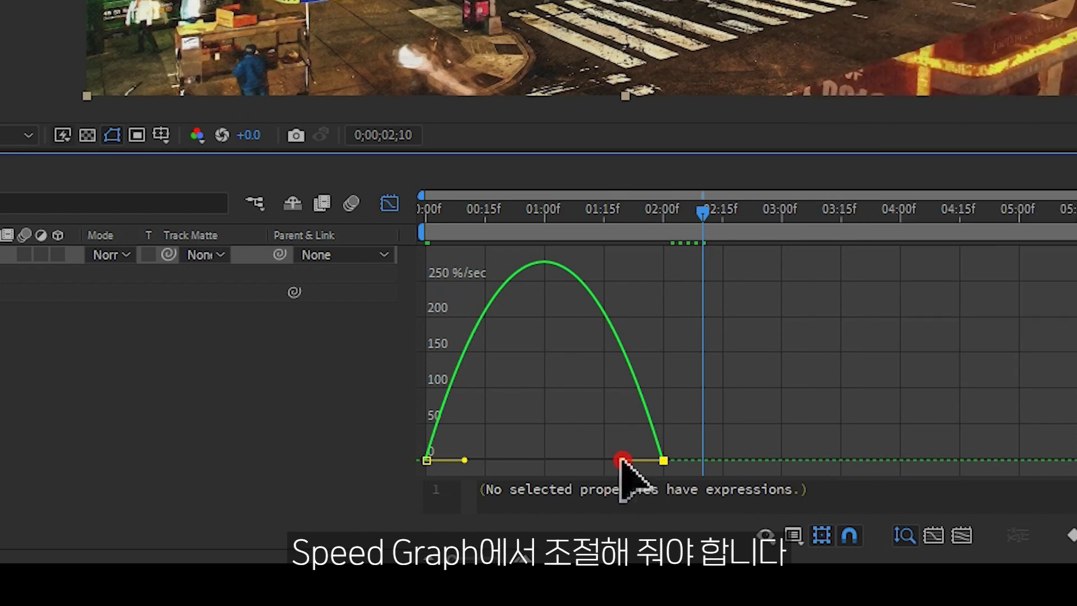
{"action": "left_click_drag", "start_coordinate": [618, 459], "coordinate": [520, 460]}
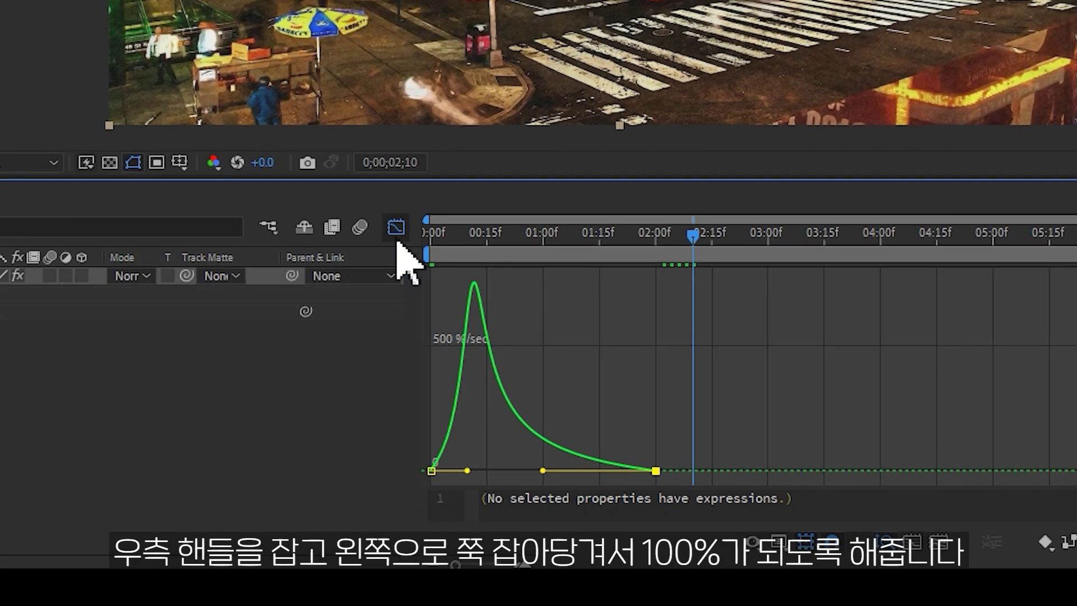
{"action": "left_click", "coordinate": [389, 203]}
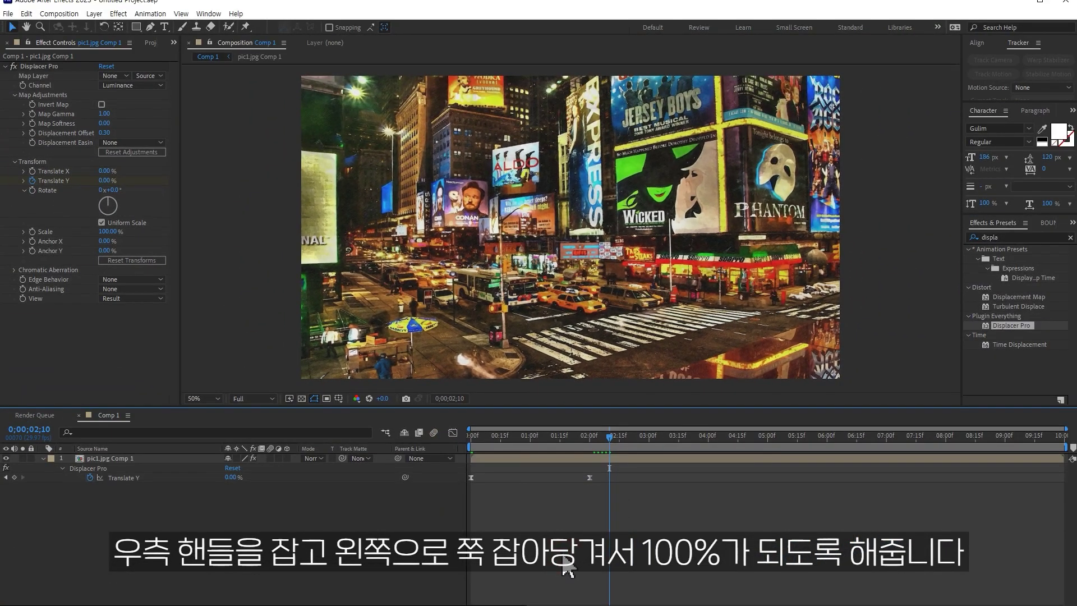
{"action": "key", "text": "space"}
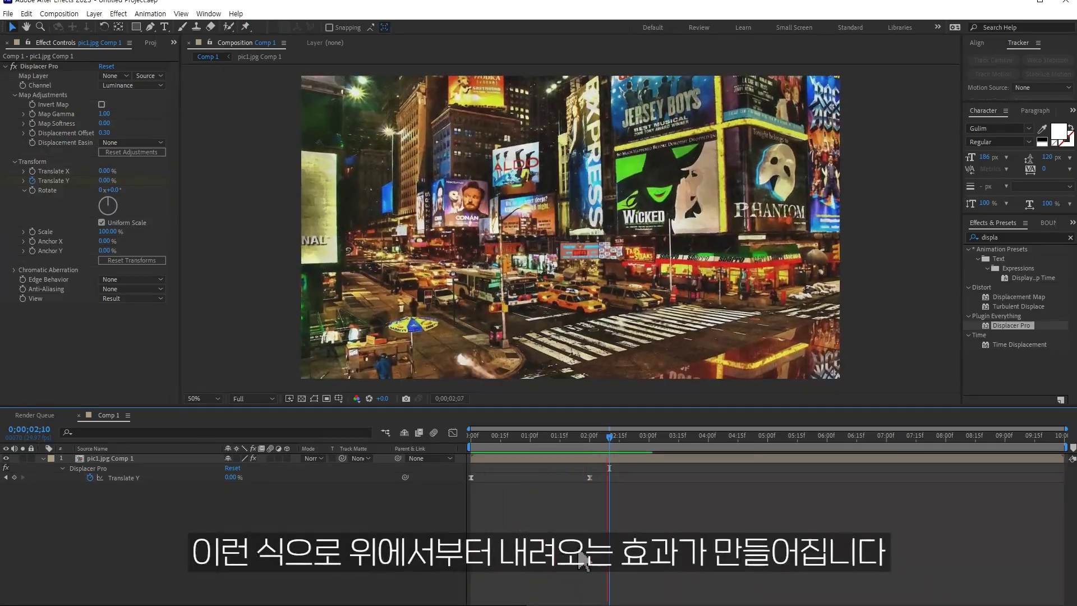
Step: Raise Displacer Pro's Map Softness to 15.00 and preview the liquid distortion
{"action": "left_click_drag", "start_coordinate": [576, 435], "coordinate": [548, 443]}
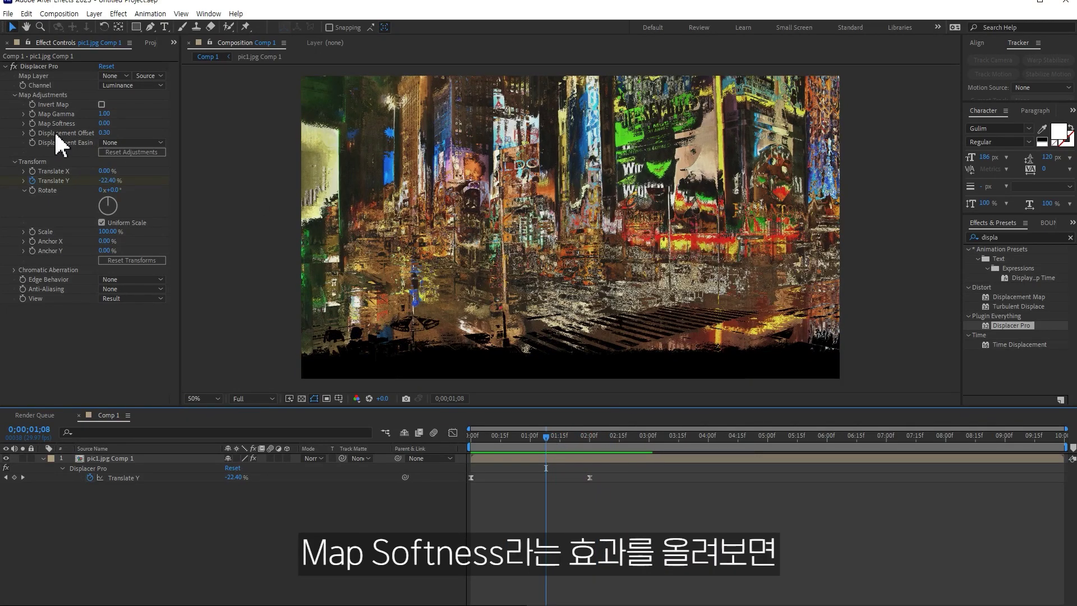
{"action": "left_click_drag", "start_coordinate": [103, 123], "coordinate": [457, 135]}
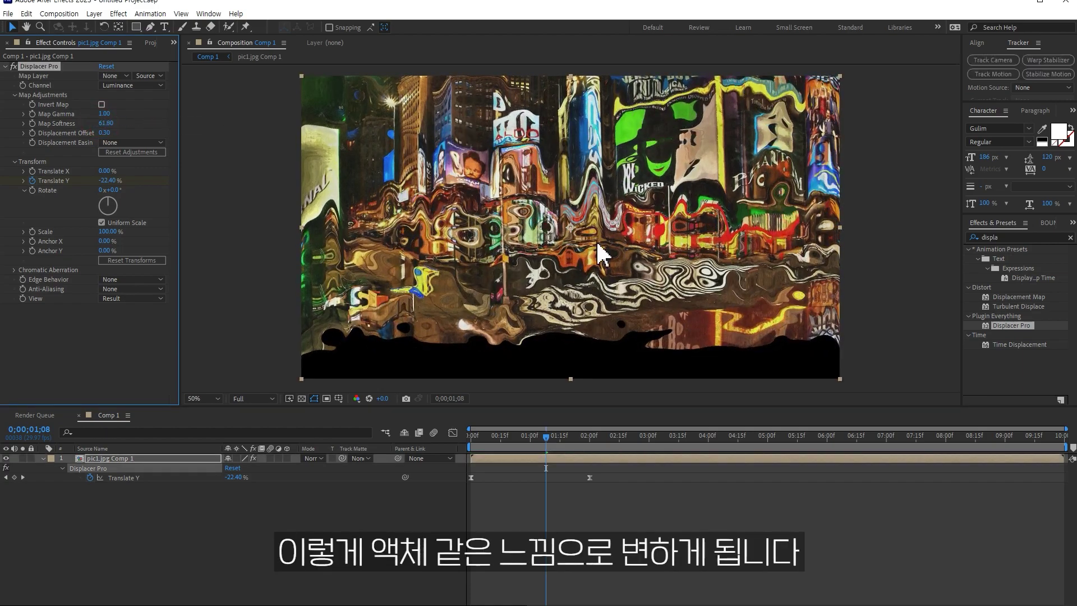
{"action": "key", "text": "space"}
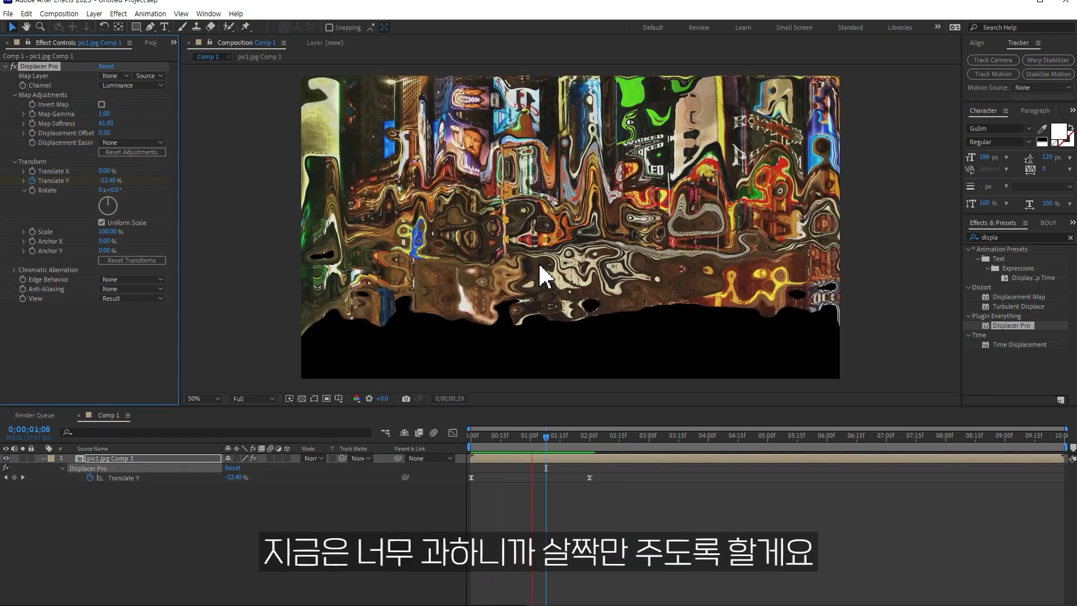
{"action": "left_click", "coordinate": [106, 124]}
{"action": "type", "text": "15"}
{"action": "key", "text": "Return"}
{"action": "mouse_move", "coordinate": [536, 435]}
{"action": "left_mouse_down"}
{"action": "mouse_move", "coordinate": [557, 447]}
{"action": "mouse_move", "coordinate": [533, 446]}
{"action": "left_mouse_up"}
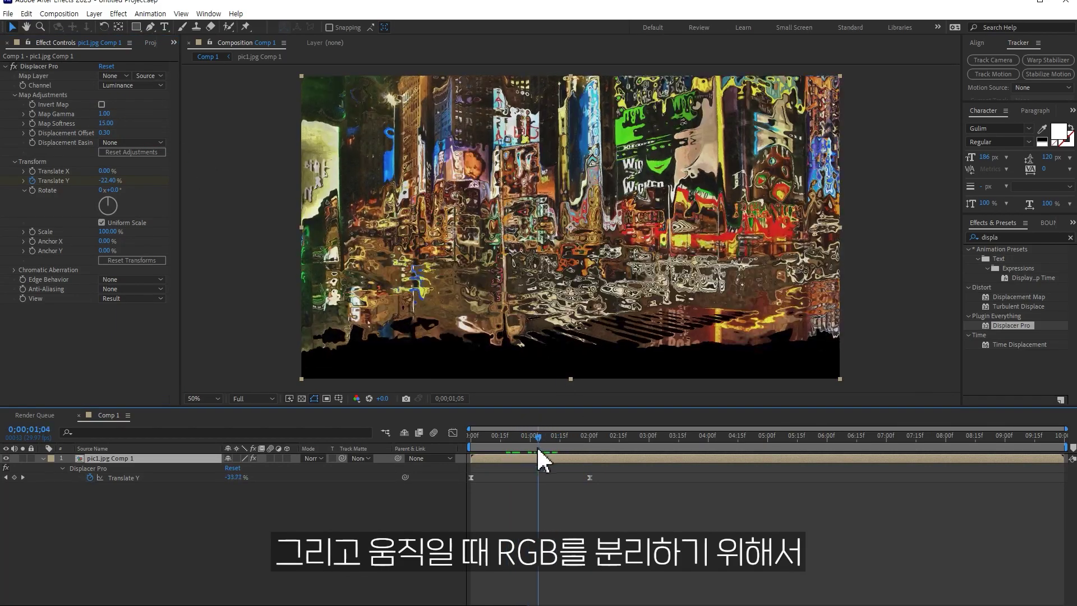
Step: Set Chromatic Aberration multipliers to Red 1.20 and Blue 0.80, then preview the colour split
{"action": "left_click", "coordinate": [14, 270]}
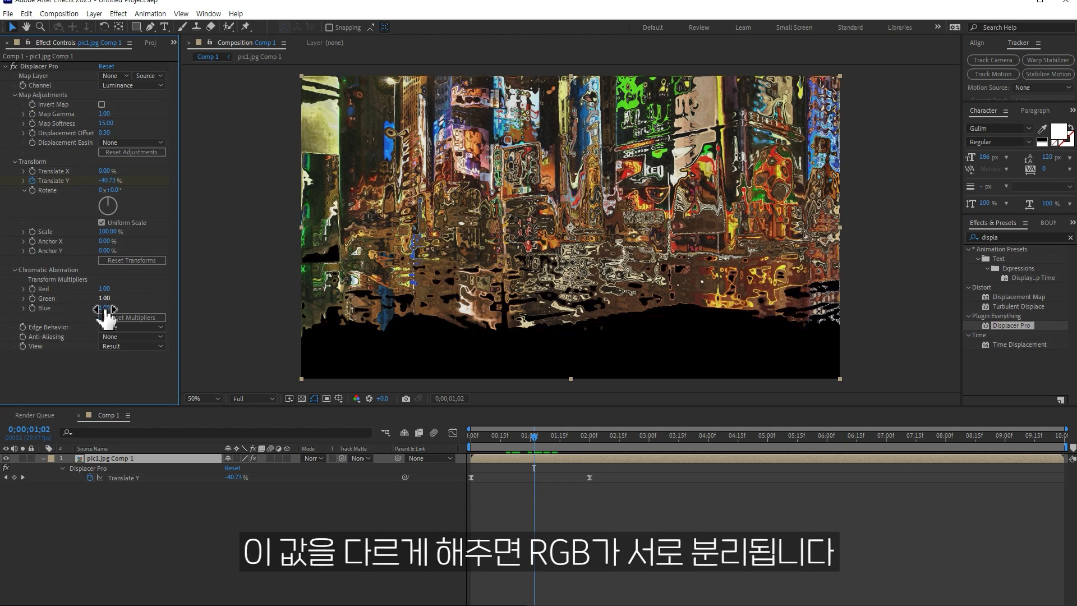
{"action": "left_click", "coordinate": [104, 290]}
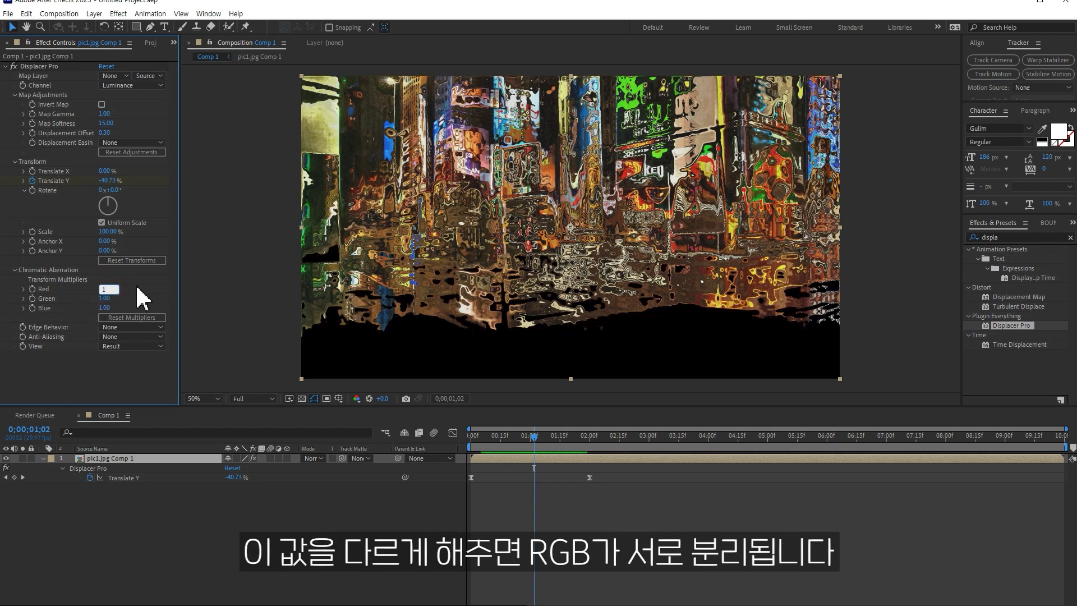
{"action": "type", "text": ".5"}
{"action": "key", "text": "Return"}
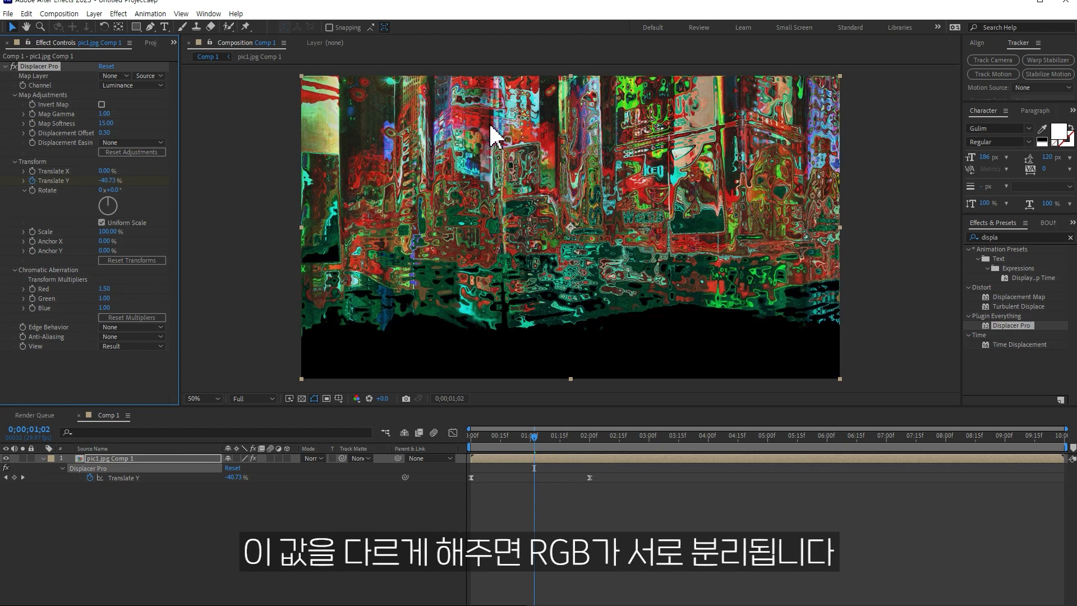
{"action": "left_click", "coordinate": [105, 289]}
{"action": "type", "text": "1"}
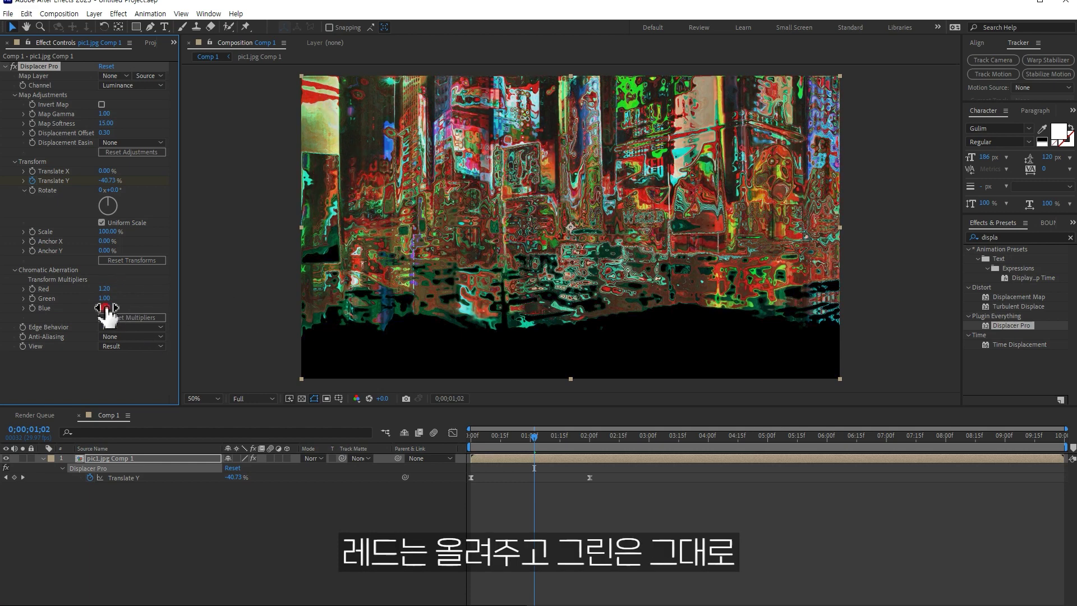
{"action": "left_click", "coordinate": [105, 307]}
{"action": "type", "text": "0.8"}
{"action": "key", "text": "Return"}
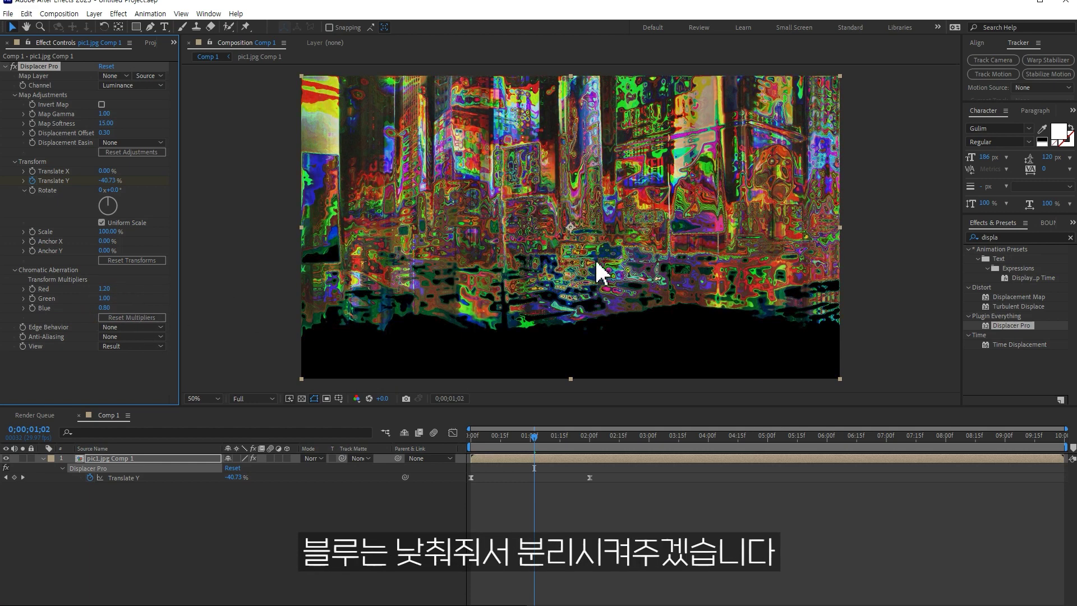
{"action": "left_click", "coordinate": [555, 525]}
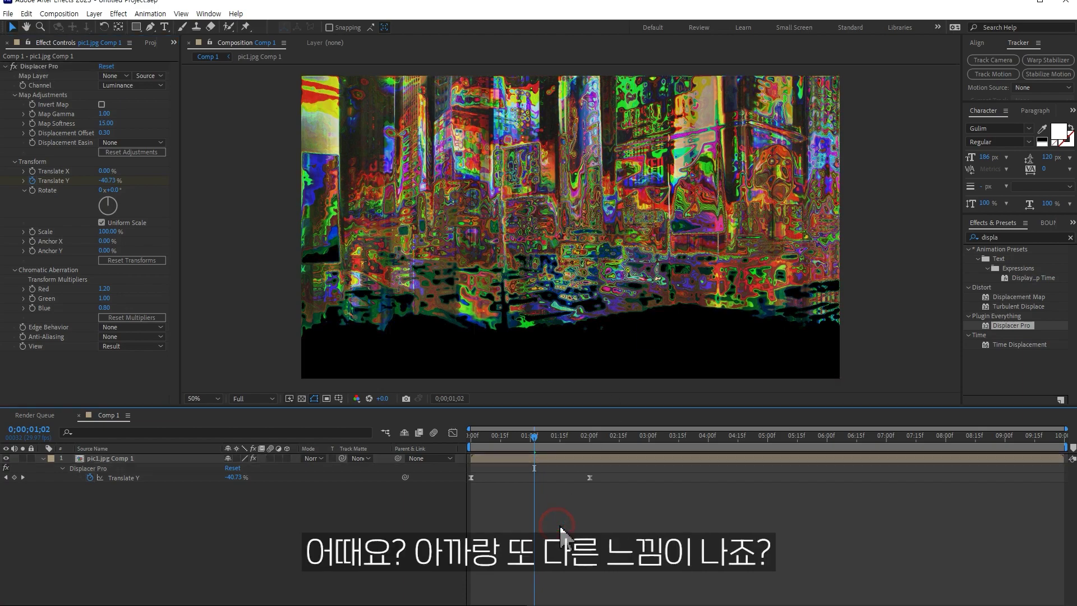
{"action": "key", "text": "space"}
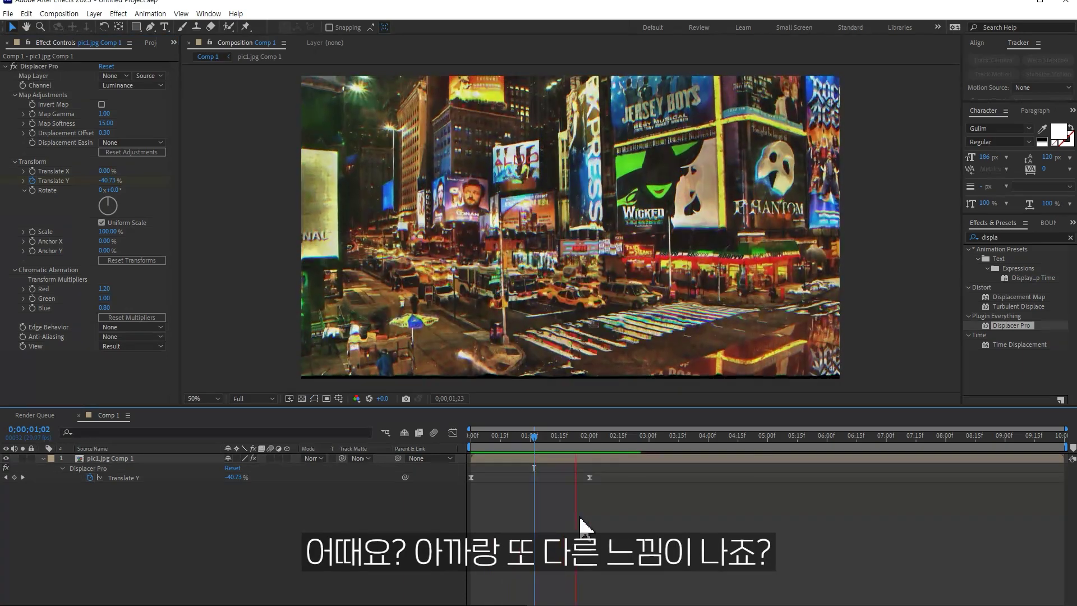
Step: Keyframe Translate X at 0% on 3 seconds and 303% on 5 seconds
{"action": "key", "text": "space"}
{"action": "left_click_drag", "start_coordinate": [512, 437], "coordinate": [593, 441]}
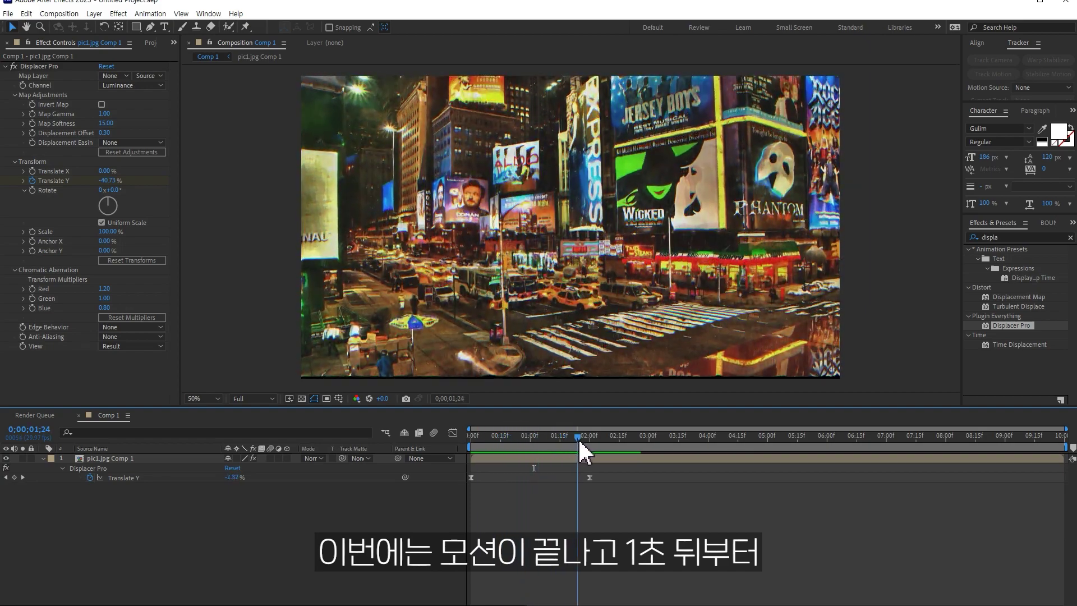
{"action": "left_click_drag", "start_coordinate": [592, 440], "coordinate": [649, 440]}
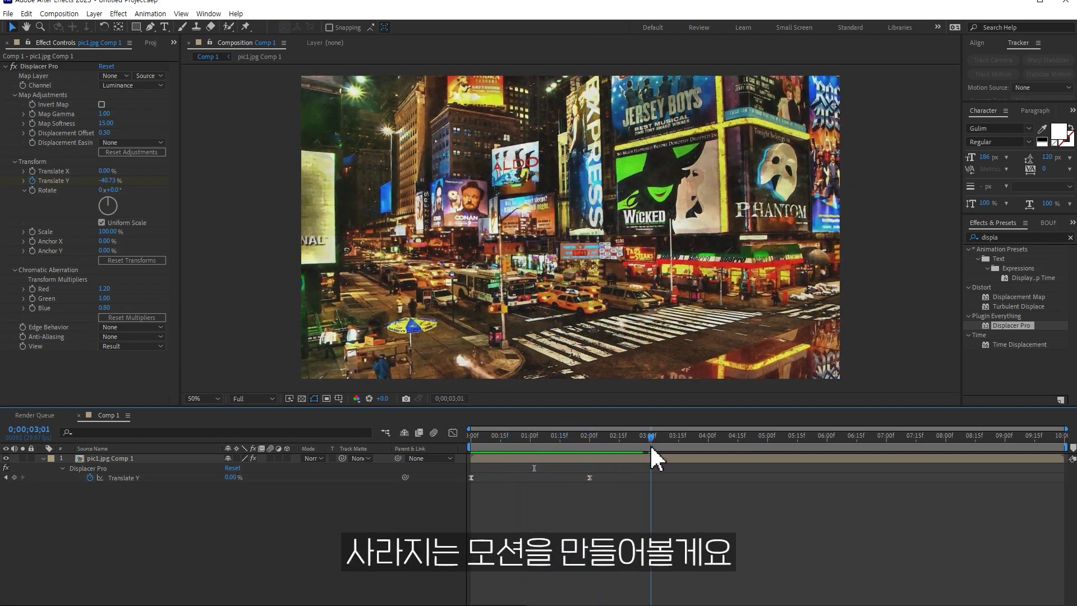
{"action": "left_click", "coordinate": [31, 173]}
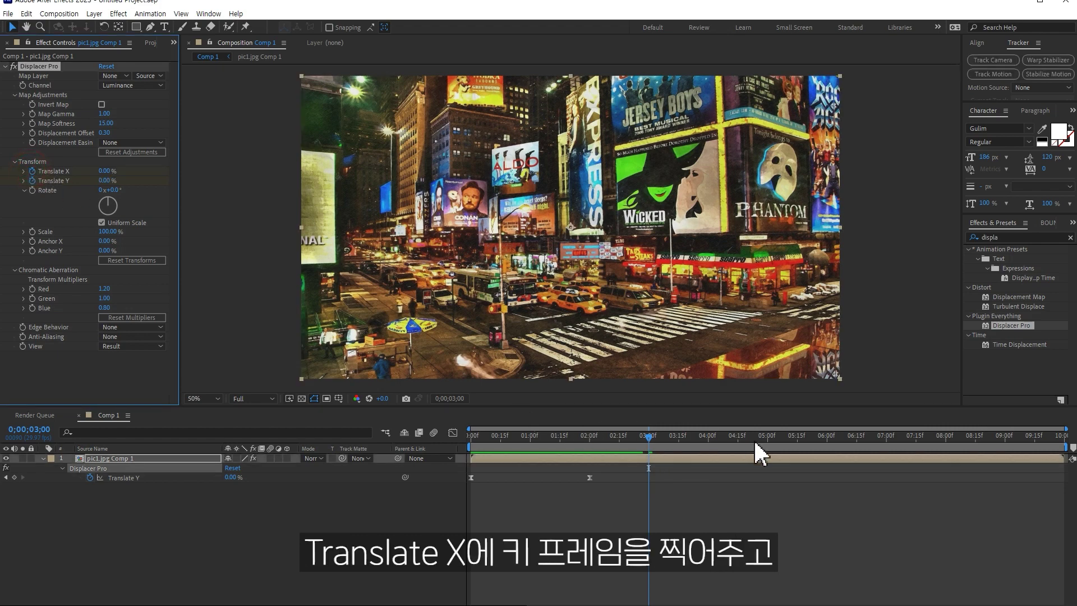
{"action": "left_click", "coordinate": [768, 436]}
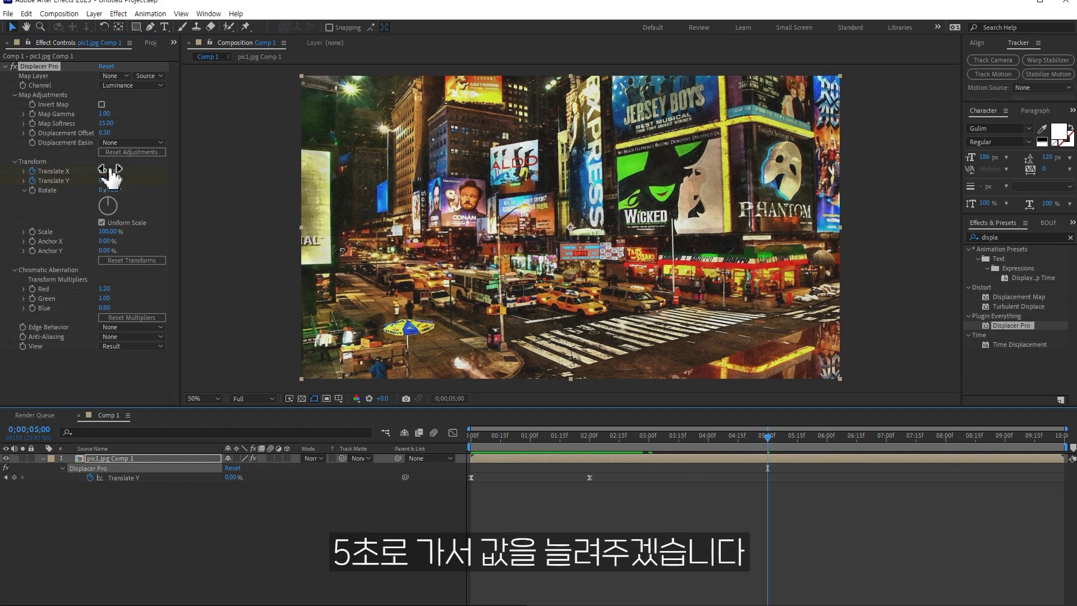
{"action": "left_click_drag", "start_coordinate": [107, 169], "coordinate": [262, 176]}
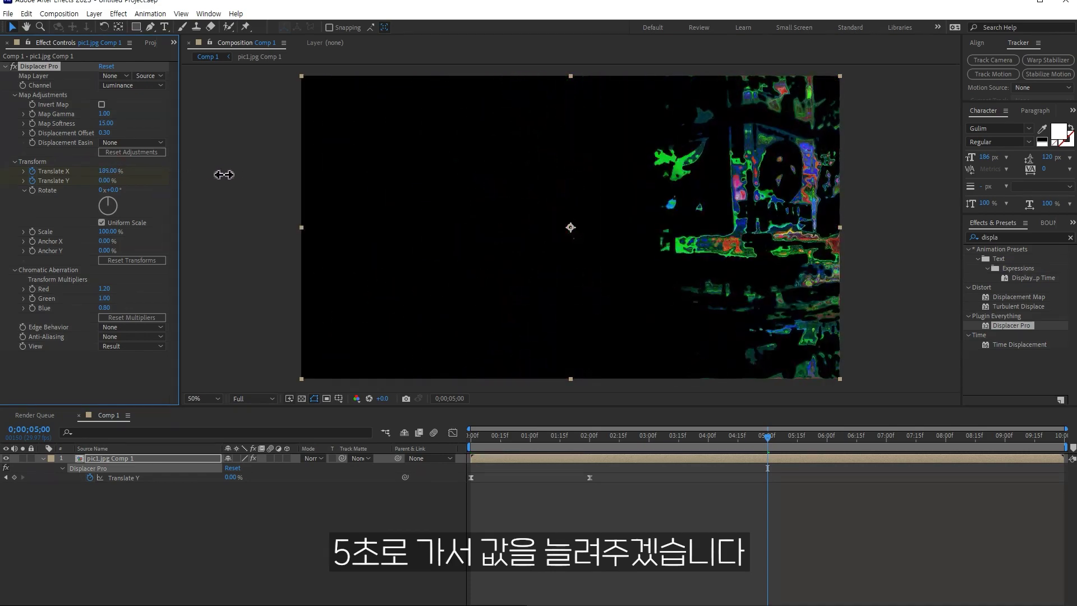
{"action": "left_click_drag", "start_coordinate": [283, 177], "coordinate": [284, 177]}
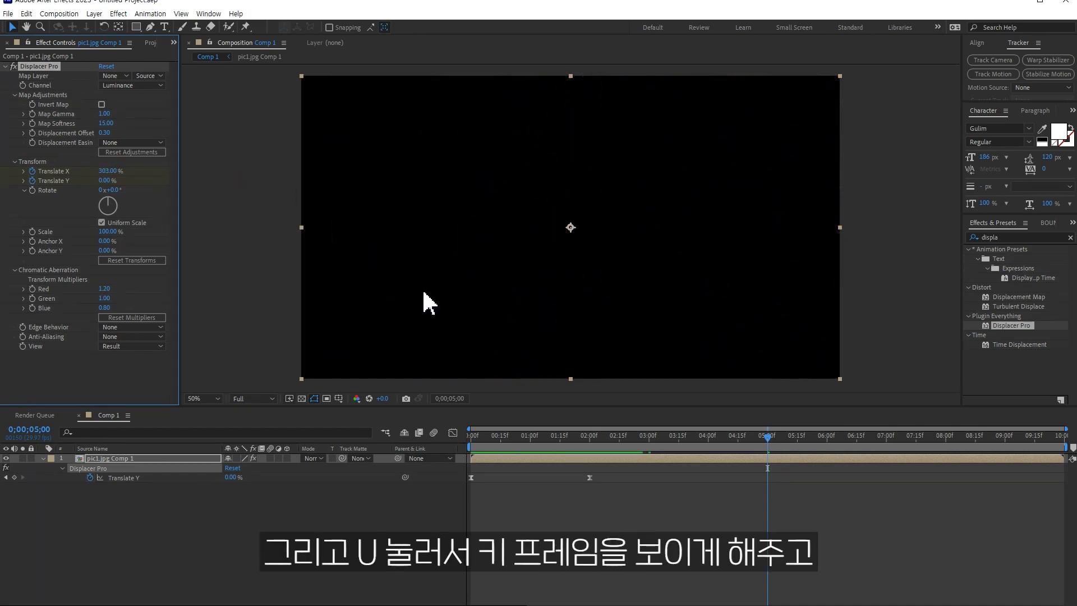
Step: Apply Easy Ease to both Translate X keyframes and select the 5-second one
{"action": "key", "text": "u"}
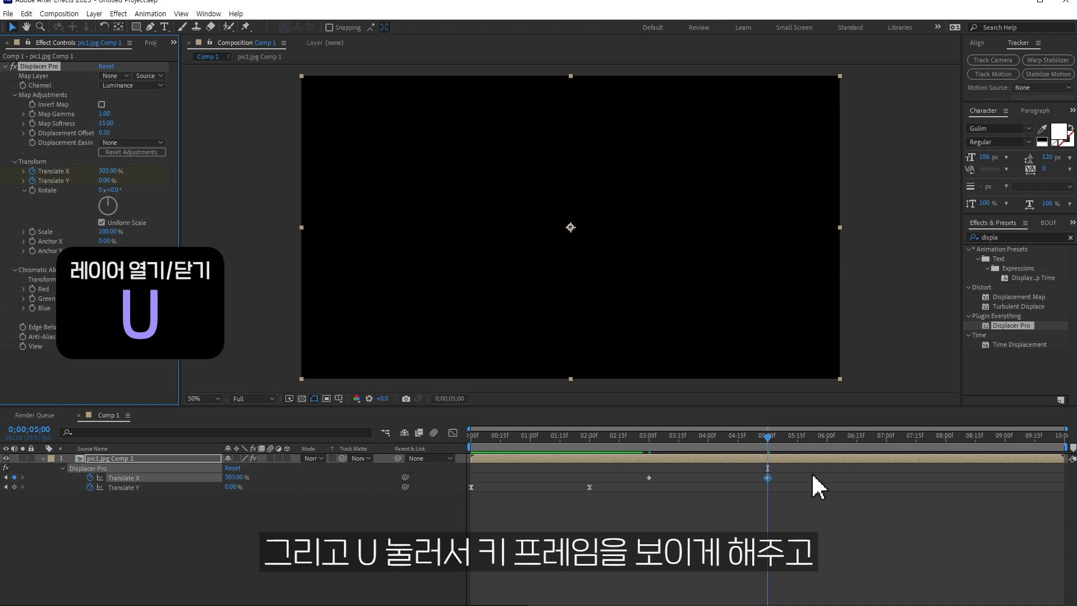
{"action": "left_click_drag", "start_coordinate": [811, 472], "coordinate": [625, 506]}
{"action": "key", "text": "F9"}
{"action": "left_click_drag", "start_coordinate": [803, 502], "coordinate": [758, 474]}
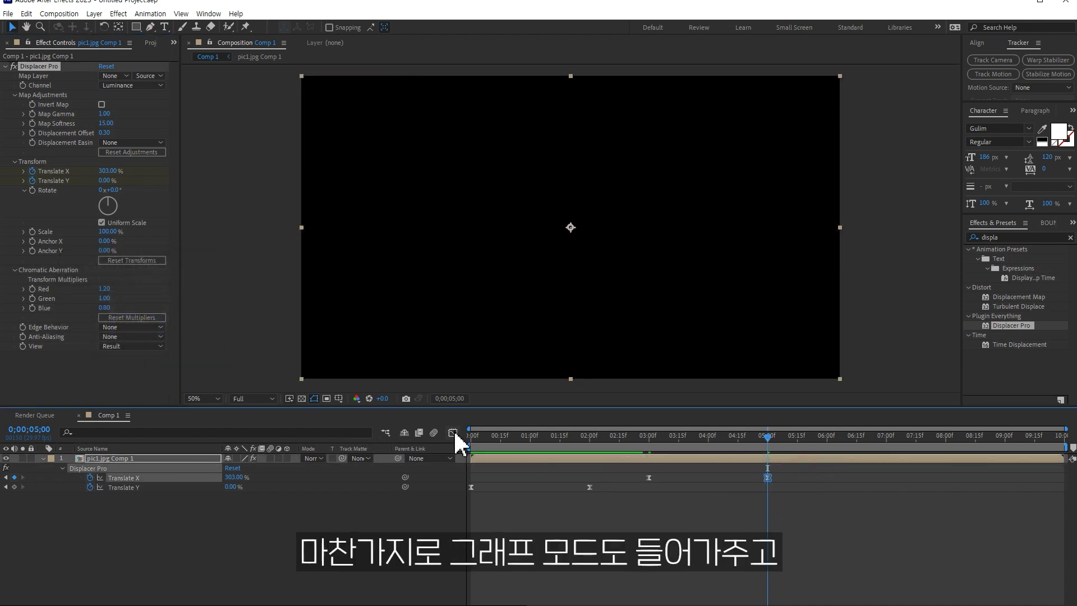
Step: Stretch the 5-second Translate X keyframe's influence to 100% in the speed graph, then exit it
{"action": "left_click", "coordinate": [452, 433]}
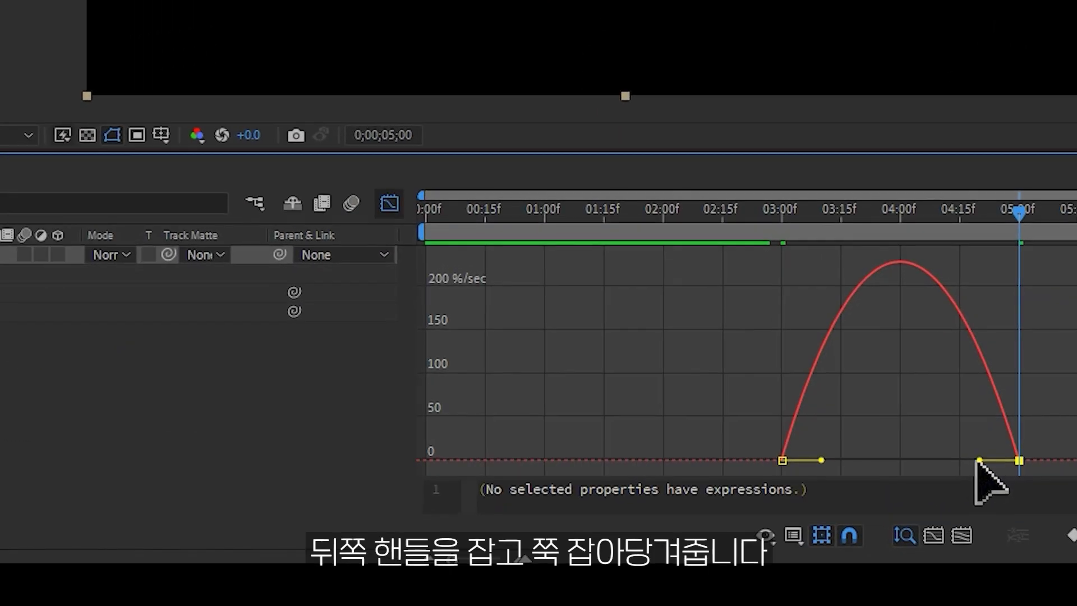
{"action": "left_click_drag", "start_coordinate": [748, 560], "coordinate": [689, 567]}
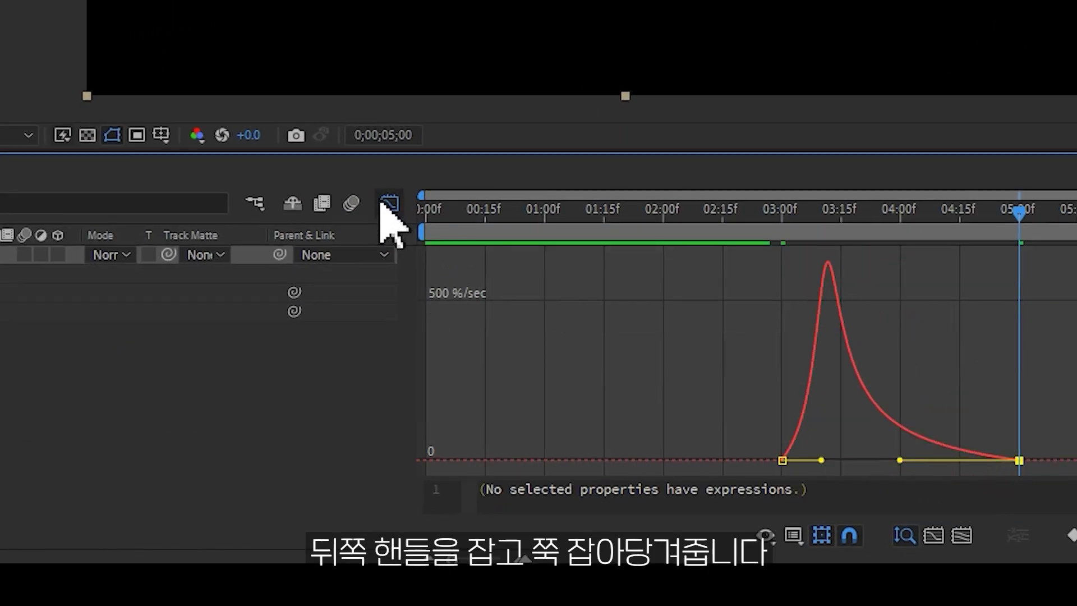
{"action": "left_click", "coordinate": [387, 205]}
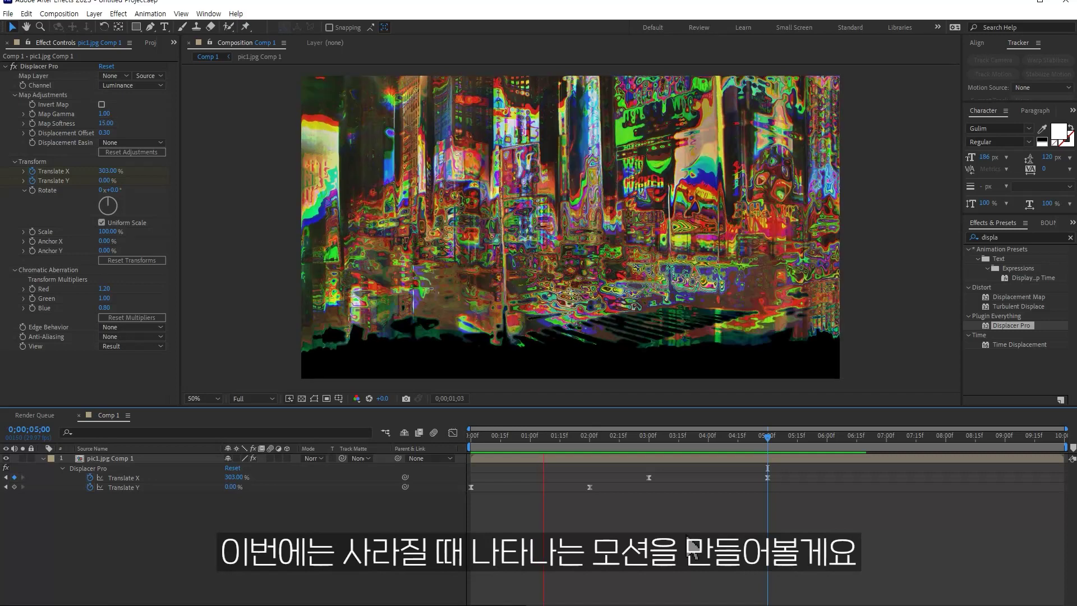
Step: Stop the preview, check the dissolve at 3;23, and add pic2.jpg as a layer below the first photo
{"action": "key", "text": "space"}
{"action": "left_click_drag", "start_coordinate": [653, 450], "coordinate": [695, 449]}
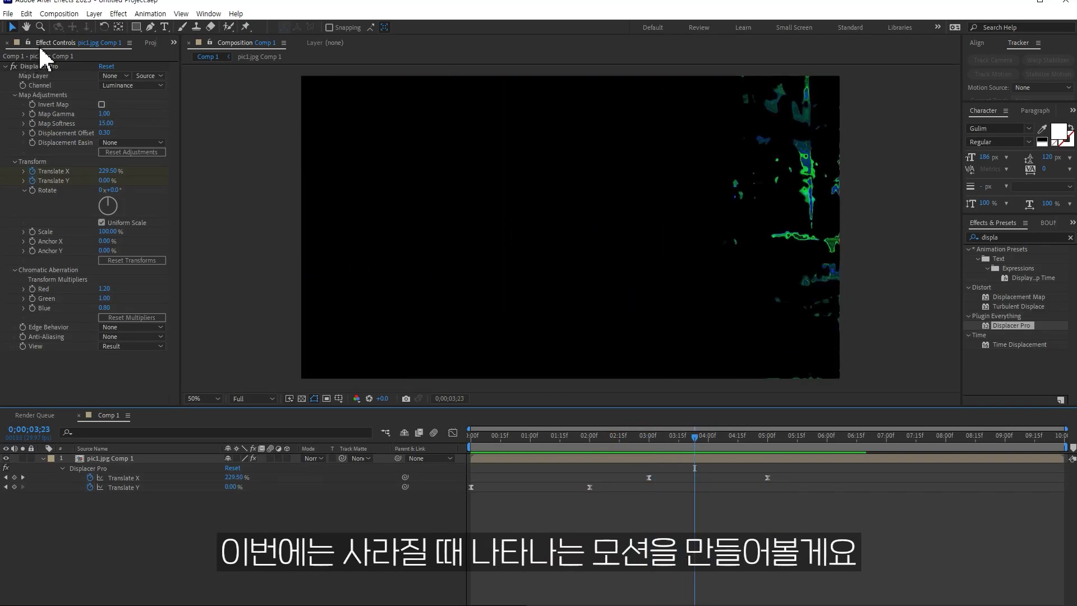
{"action": "left_click", "coordinate": [147, 44]}
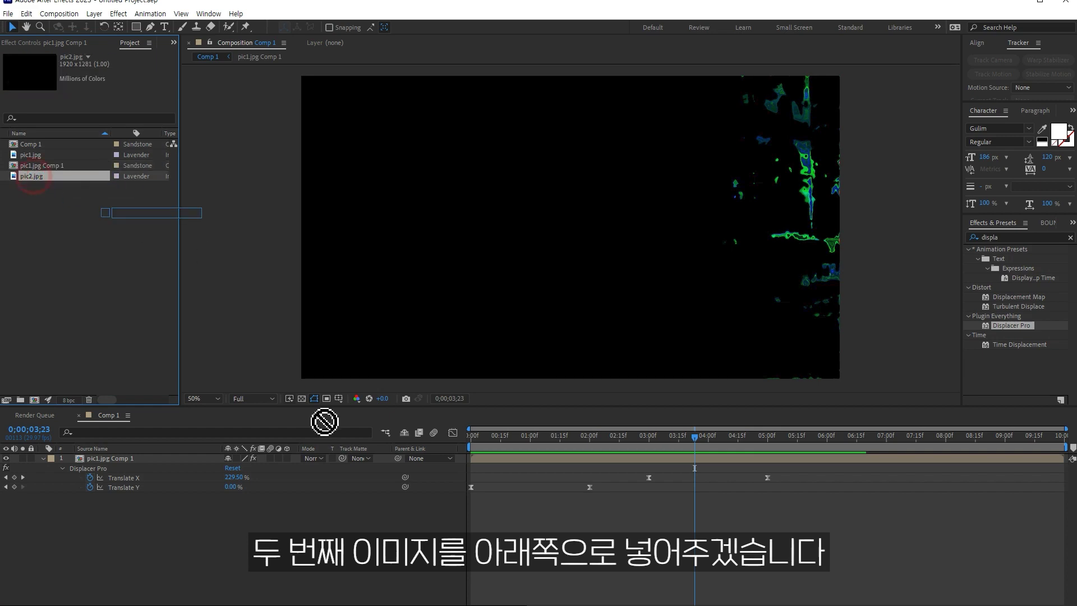
{"action": "left_click_drag", "start_coordinate": [34, 176], "coordinate": [324, 498]}
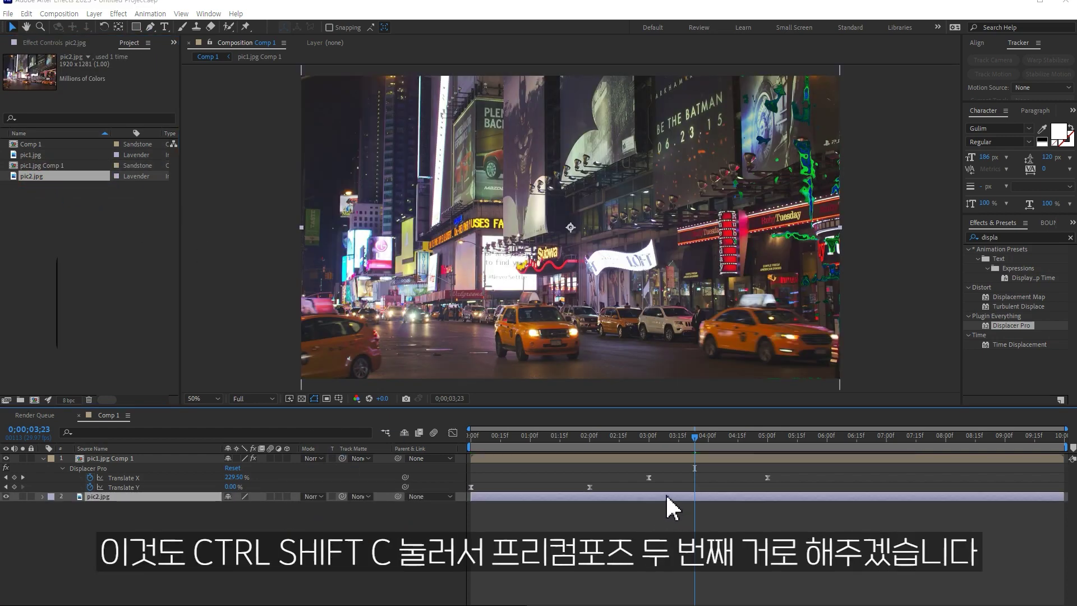
Step: Pre-compose the pic2.jpg layer into 'pic2.jpg Comp 1' and open it
{"action": "key", "text": "ctrl+shift+c"}
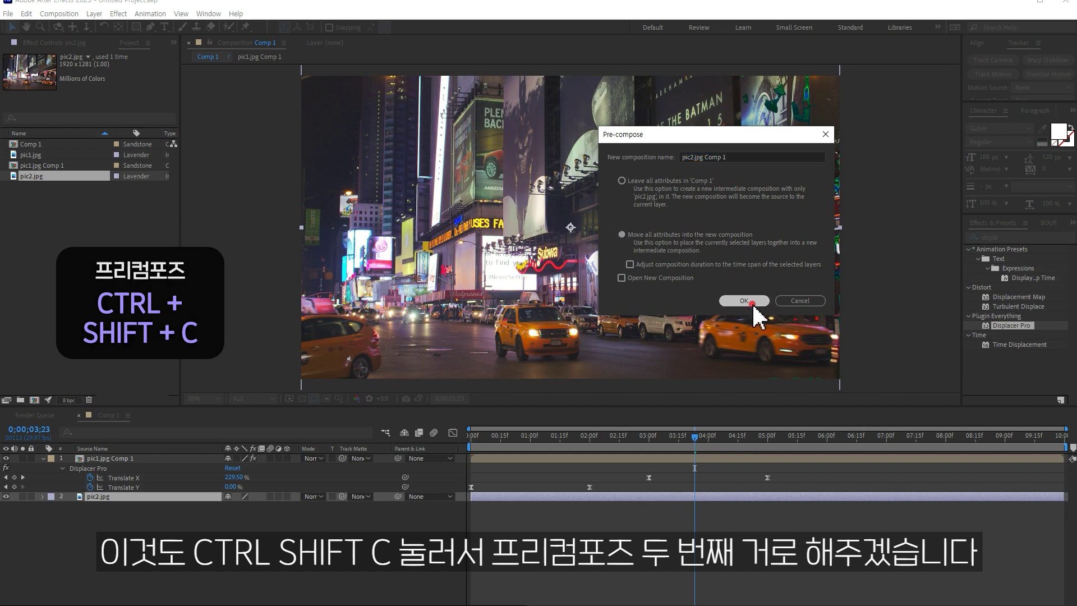
{"action": "left_click", "coordinate": [744, 300]}
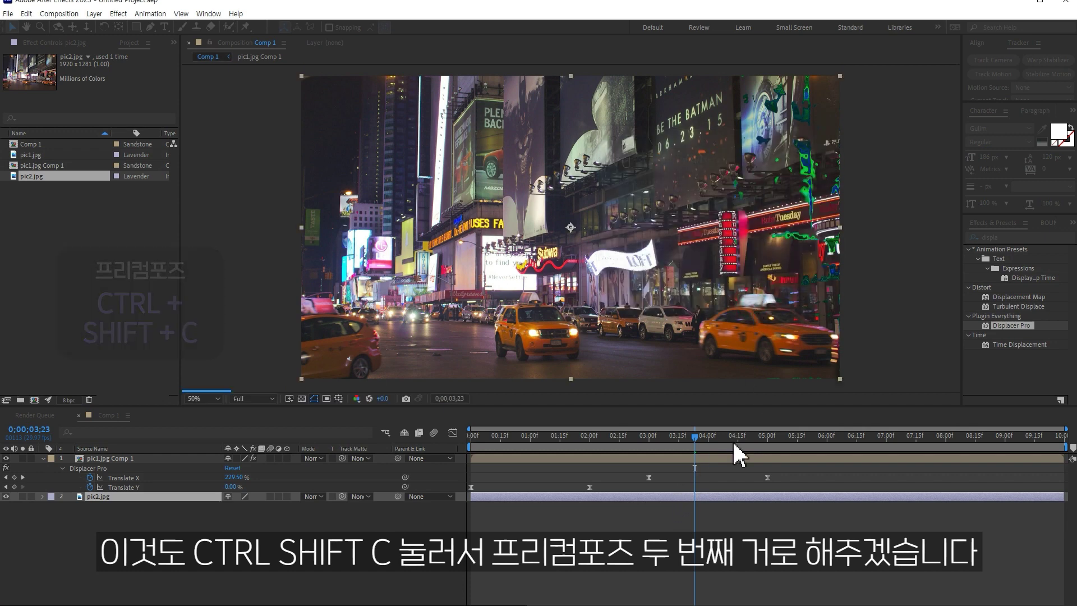
{"action": "double_click", "coordinate": [689, 496]}
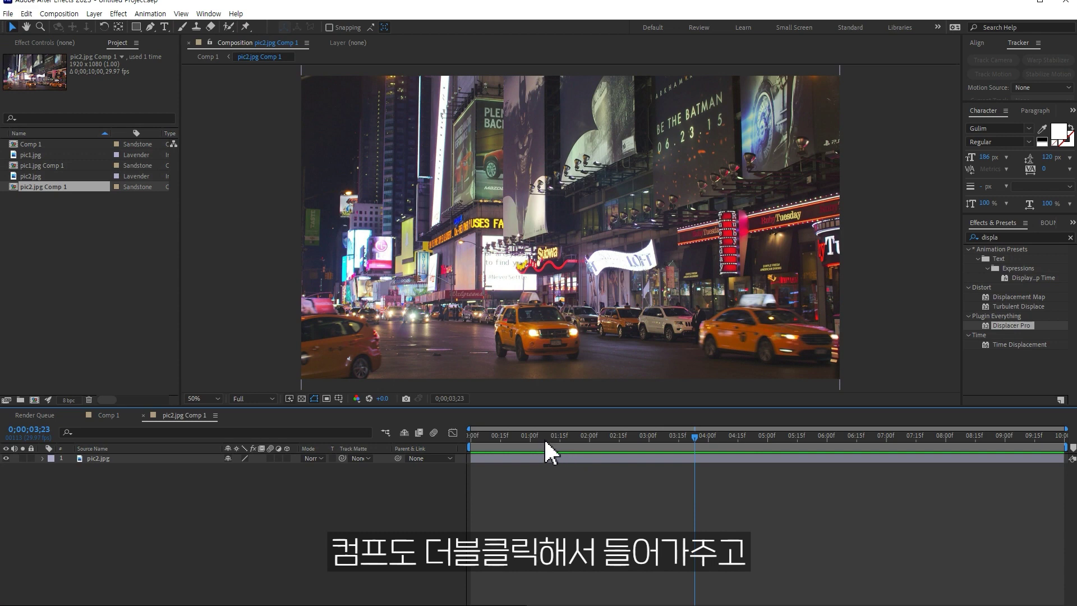
Step: Keyframe pic2.jpg's Scale from 100% at 0;00 to 110% at the last frame, then preview the zoom
{"action": "left_click_drag", "start_coordinate": [543, 438], "coordinate": [470, 437]}
{"action": "left_click", "coordinate": [160, 458]}
{"action": "key", "text": "s"}
{"action": "left_click", "coordinate": [71, 468]}
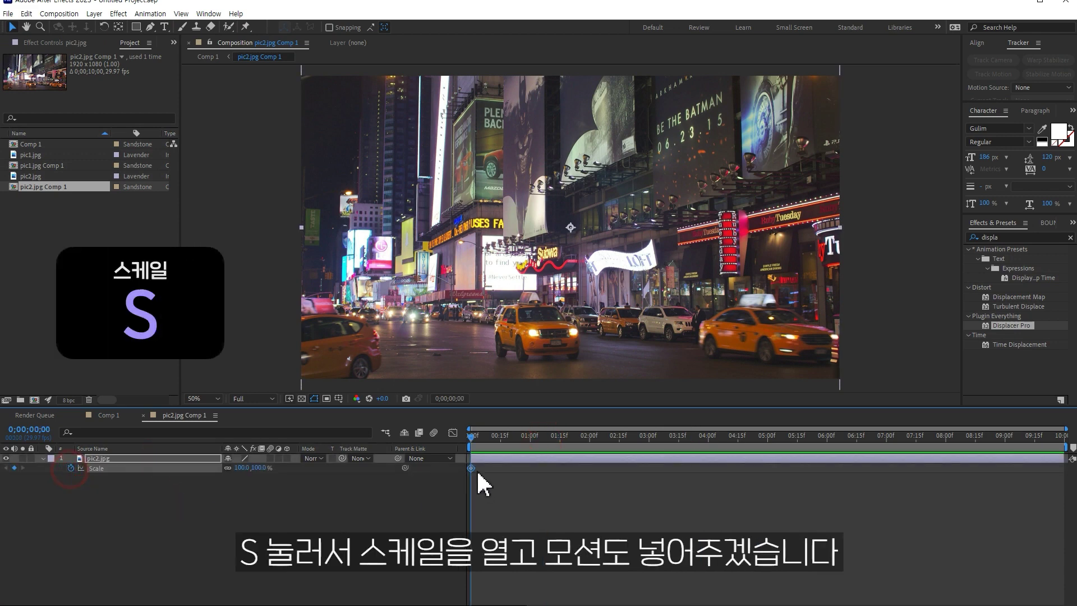
{"action": "left_click", "coordinate": [1061, 435]}
{"action": "left_click_drag", "start_coordinate": [252, 467], "coordinate": [281, 519]}
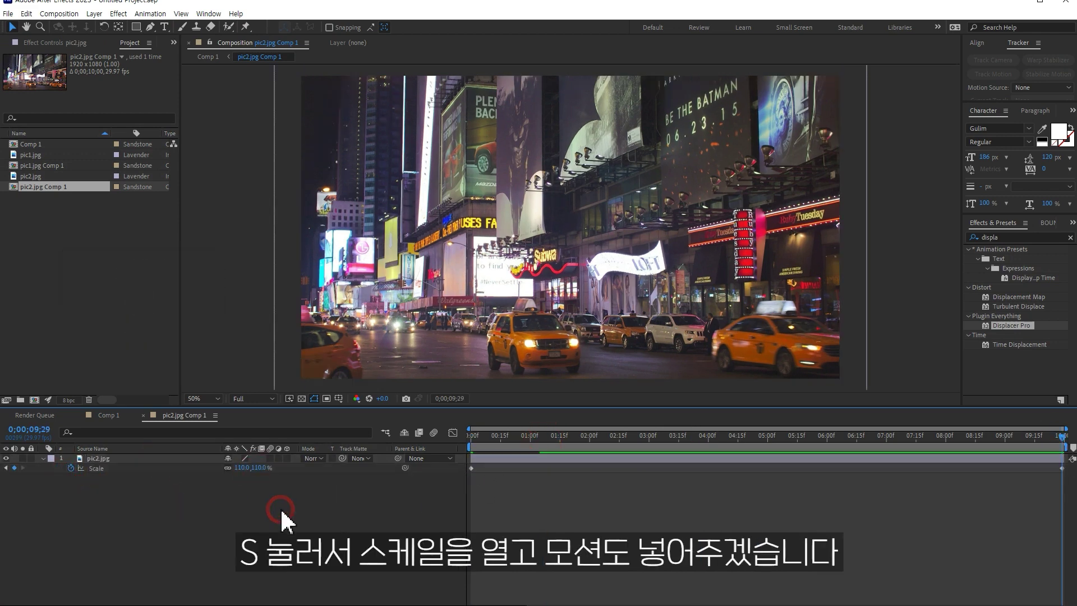
{"action": "key", "text": "space"}
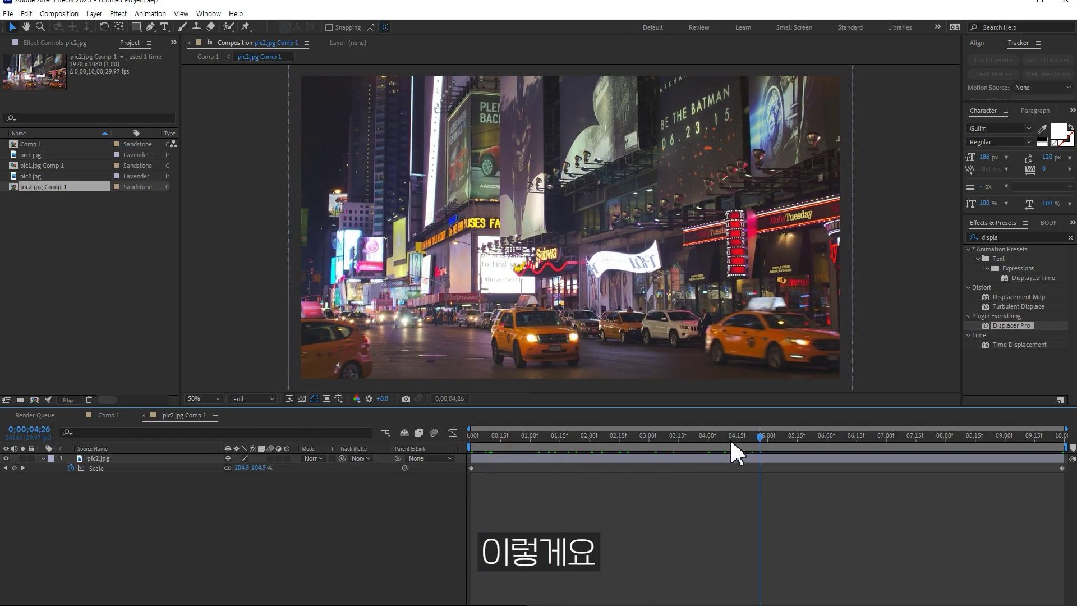
Step: Back in Comp 1, apply Displacer Pro to the pic2.jpg Comp 1 layer at 3 seconds, then move to 4 seconds
{"action": "left_click", "coordinate": [143, 416]}
{"action": "left_click_drag", "start_coordinate": [610, 436], "coordinate": [717, 438]}
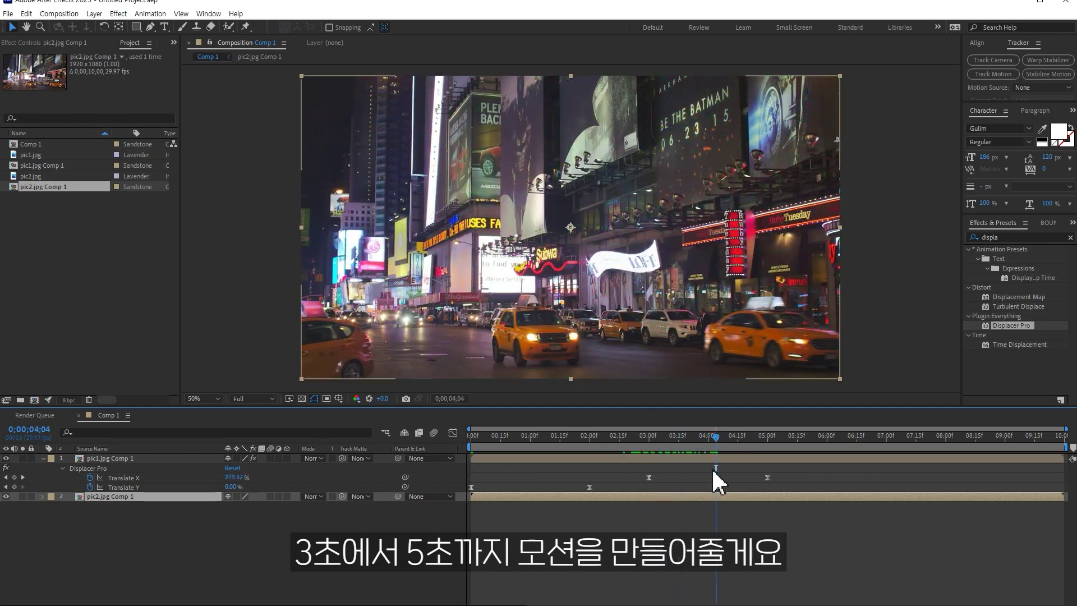
{"action": "left_click_drag", "start_coordinate": [639, 435], "coordinate": [767, 449]}
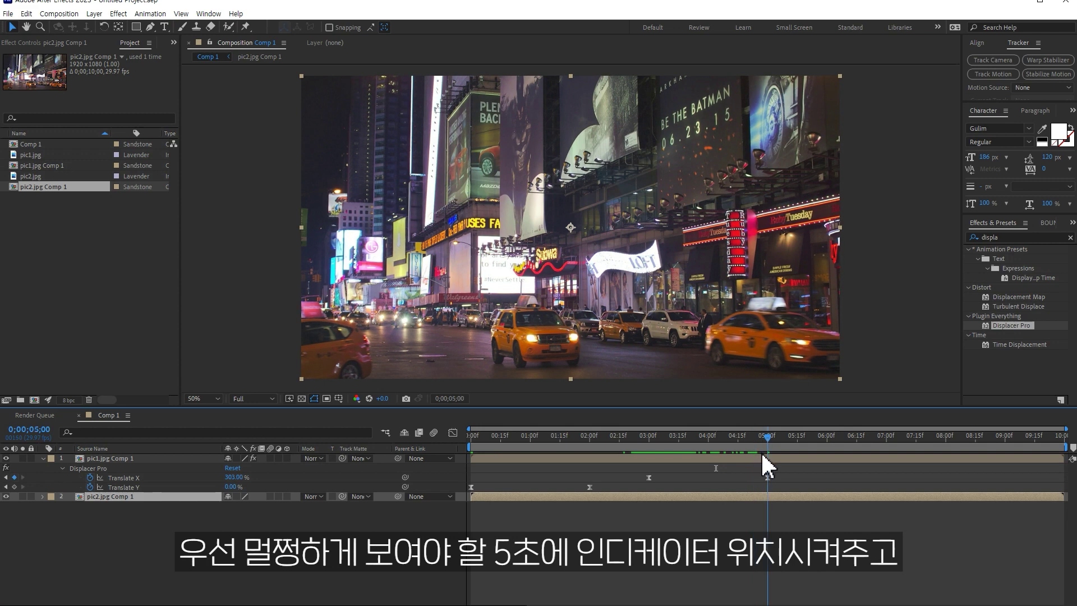
{"action": "double_click", "coordinate": [1009, 325]}
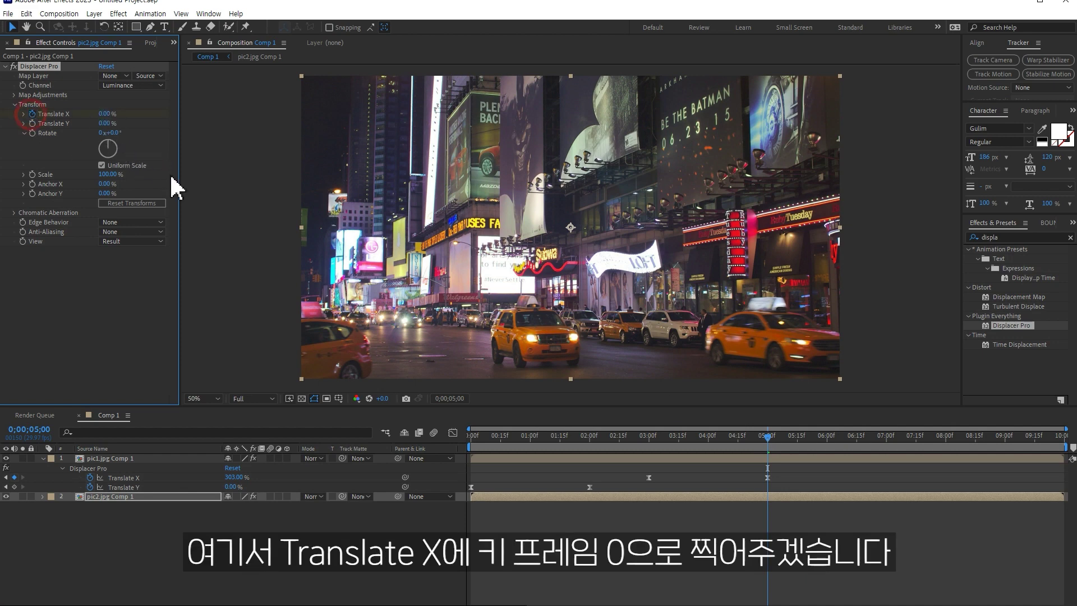
{"action": "left_click_drag", "start_coordinate": [694, 438], "coordinate": [650, 436]}
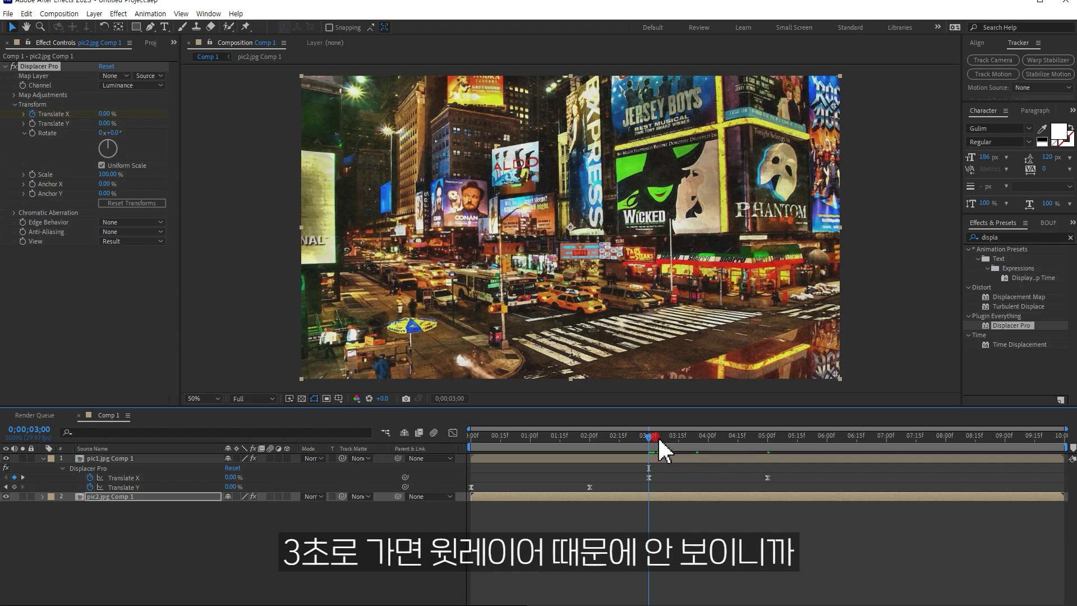
{"action": "left_click_drag", "start_coordinate": [657, 436], "coordinate": [707, 436]}
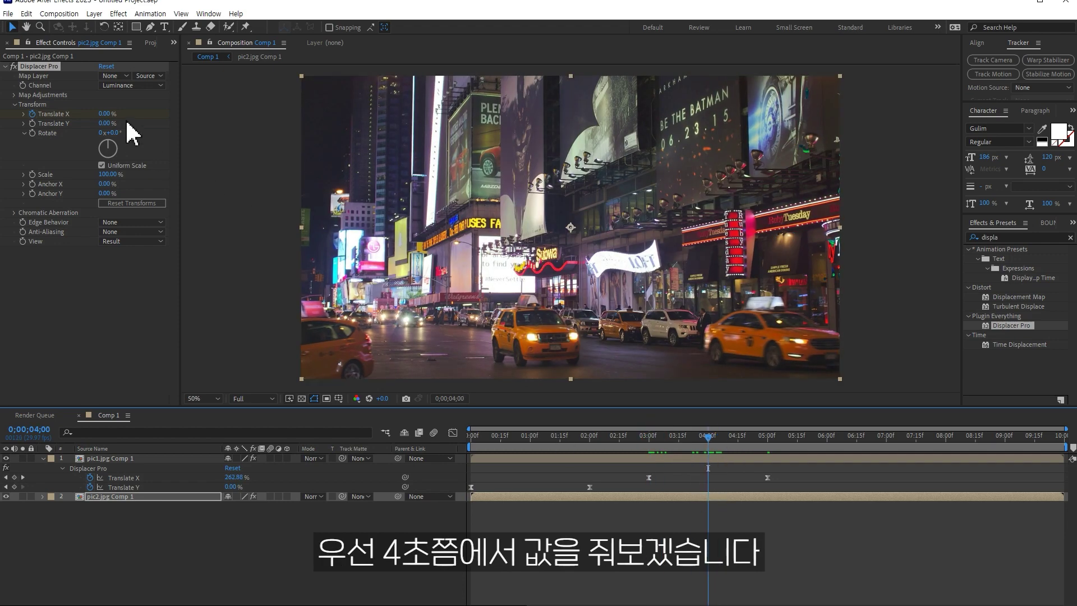
Step: At 4 seconds set Translate X to -380% and Chromatic Aberration to Red 1.20, Blue 0.80
{"action": "left_click_drag", "start_coordinate": [105, 115], "coordinate": [5, 132]}
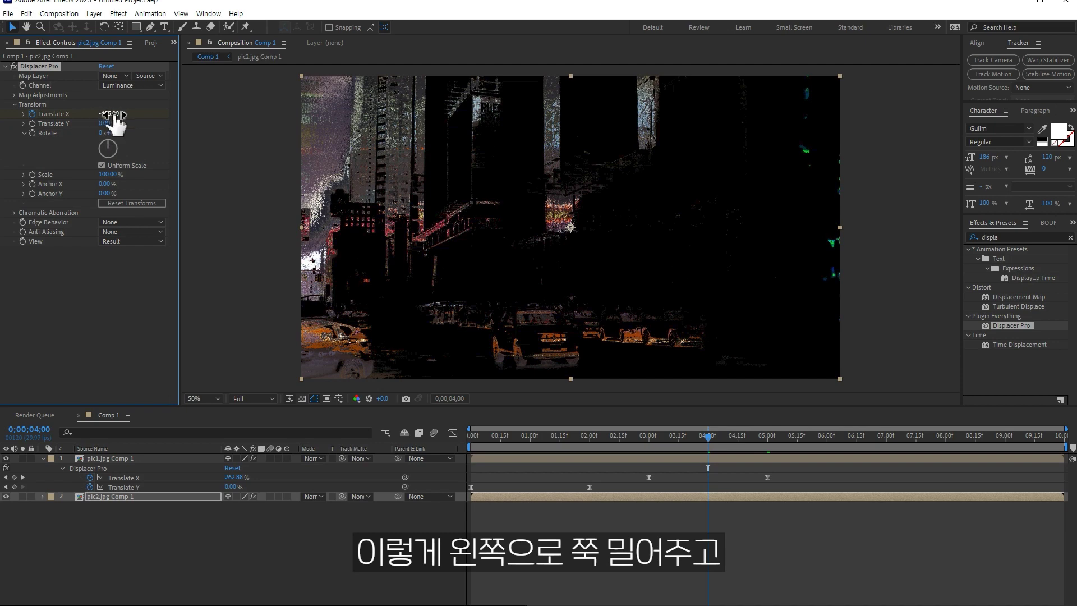
{"action": "left_click_drag", "start_coordinate": [124, 113], "coordinate": [128, 139]}
{"action": "left_click", "coordinate": [14, 213]}
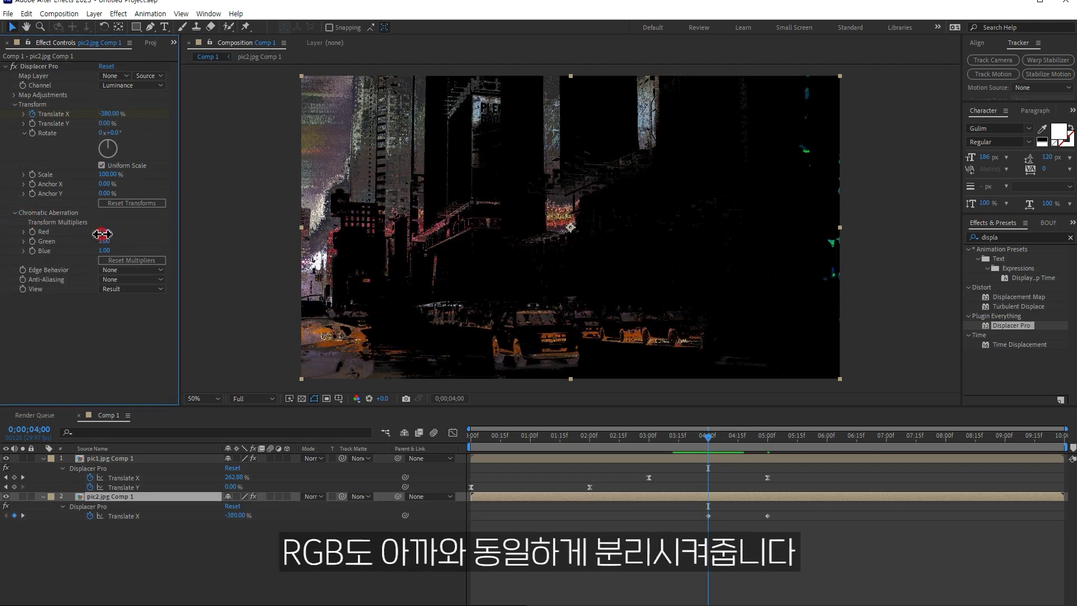
{"action": "type", "text": "1.2"}
{"action": "key", "text": "Tab"}
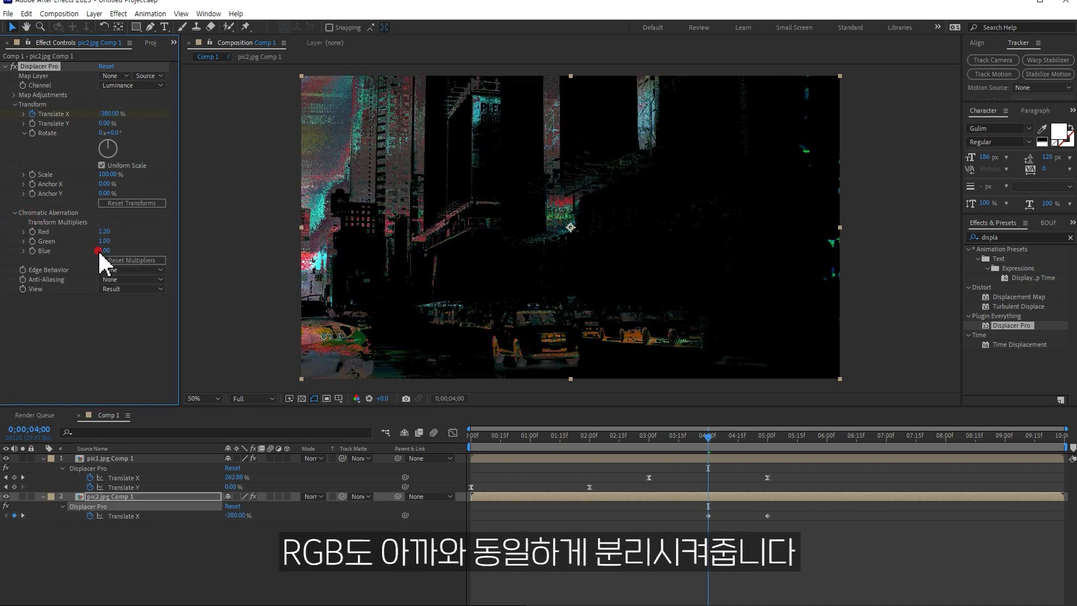
{"action": "left_click", "coordinate": [100, 251]}
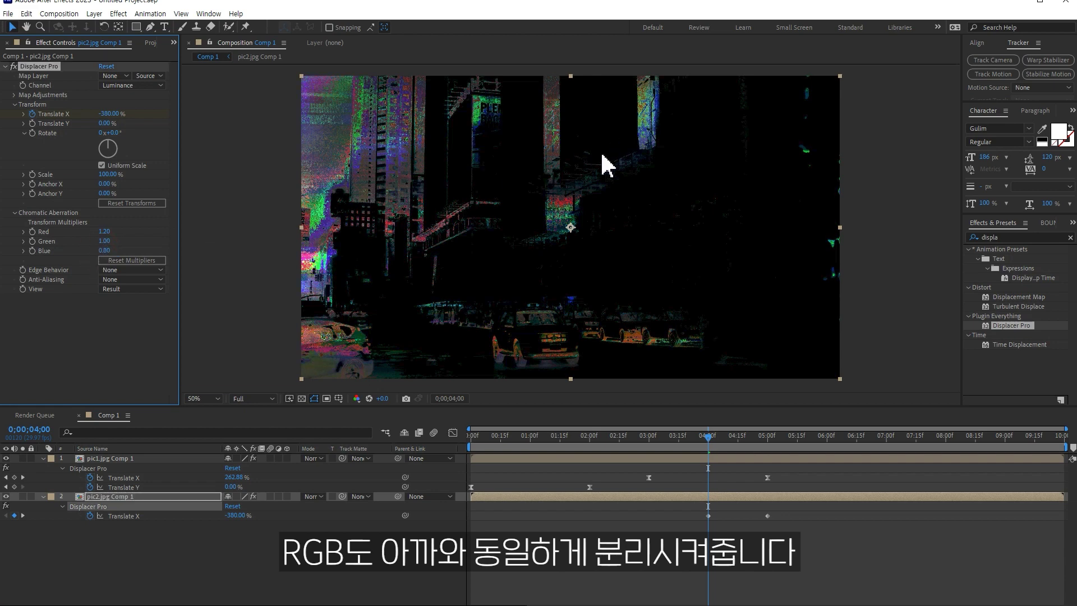
{"action": "left_click", "coordinate": [14, 95]}
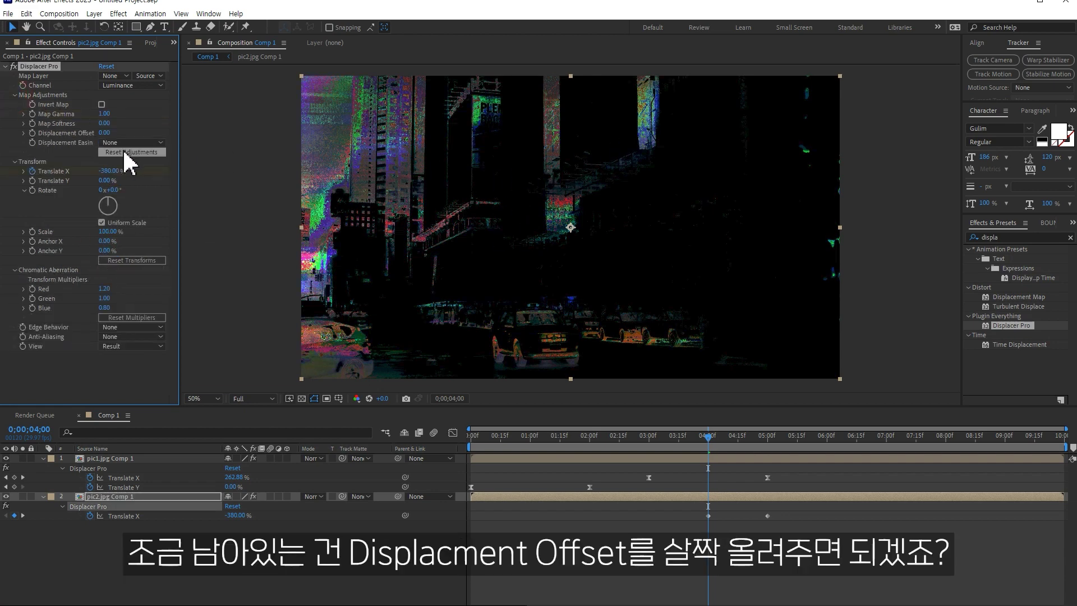
Step: Set Displacement Offset to 0.31 and Map Softness to 18.90, checking frames around 4;21 and 3 seconds
{"action": "left_click_drag", "start_coordinate": [111, 132], "coordinate": [123, 133]}
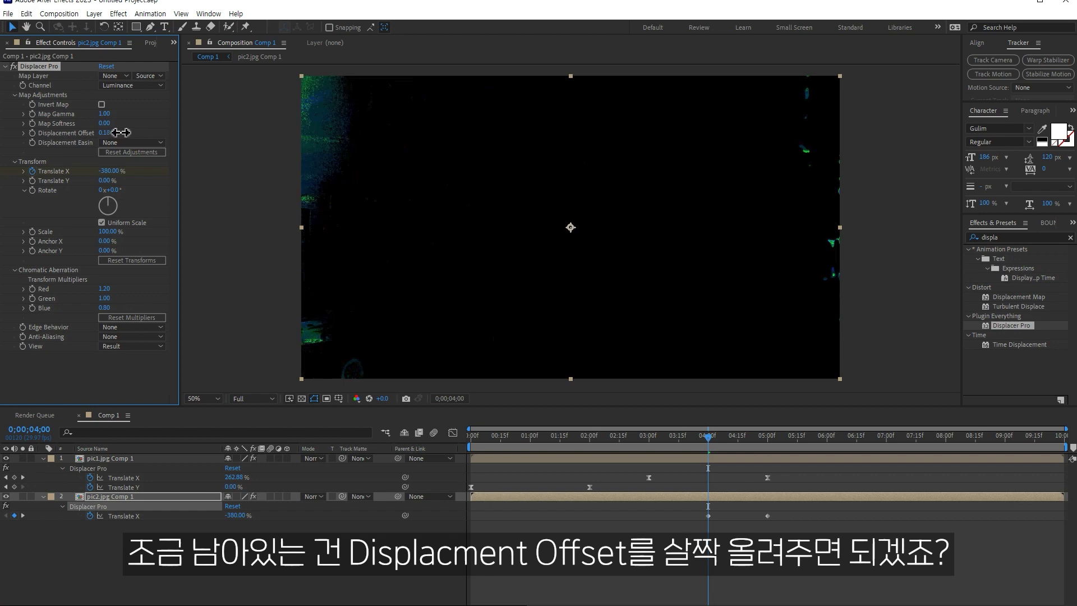
{"action": "left_click_drag", "start_coordinate": [720, 444], "coordinate": [752, 445]}
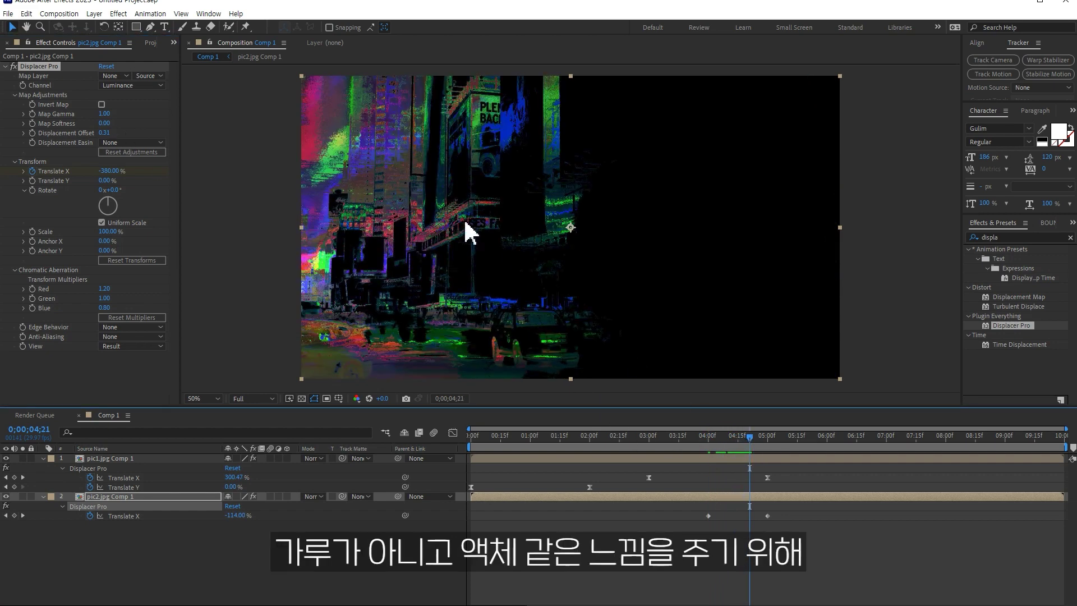
{"action": "left_click_drag", "start_coordinate": [110, 123], "coordinate": [223, 131]}
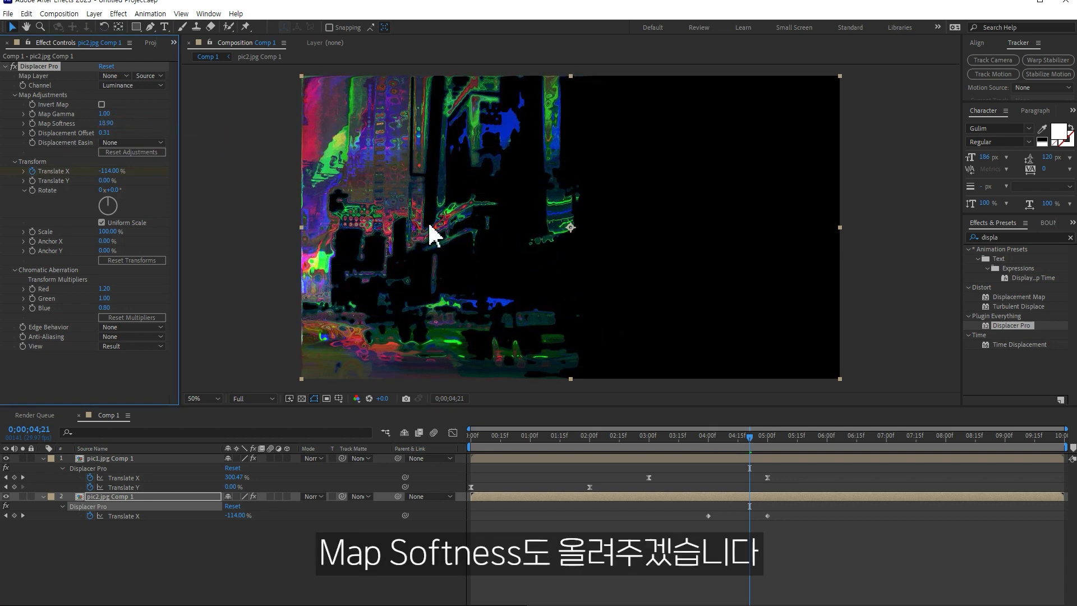
{"action": "left_click_drag", "start_coordinate": [735, 443], "coordinate": [651, 443]}
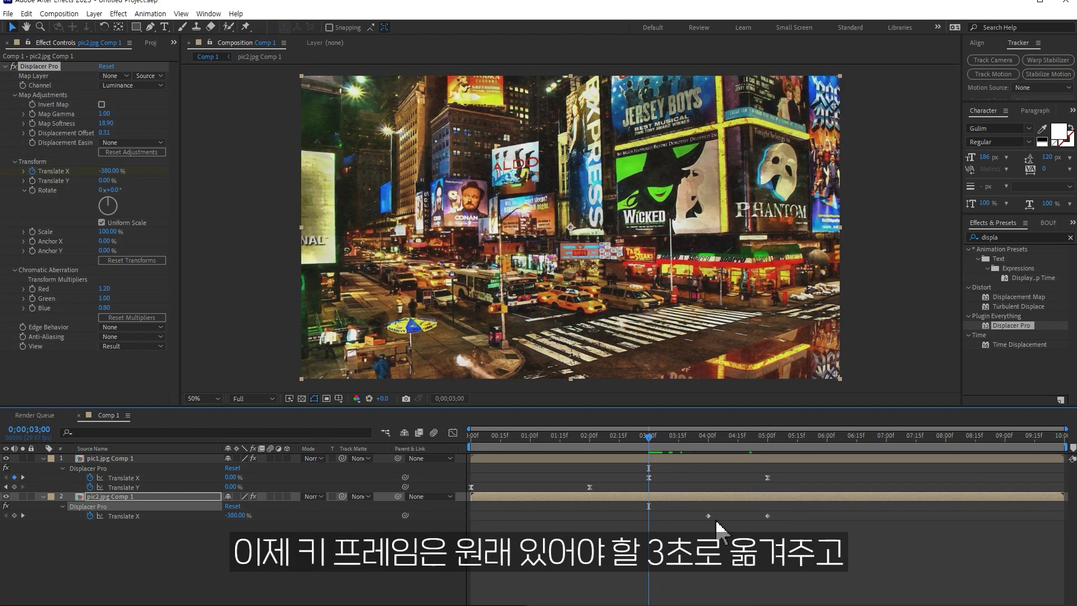
Step: Move the -380% Translate X keyframe to 3 seconds and Easy Ease both keyframes
{"action": "left_click_drag", "start_coordinate": [708, 516], "coordinate": [652, 516]}
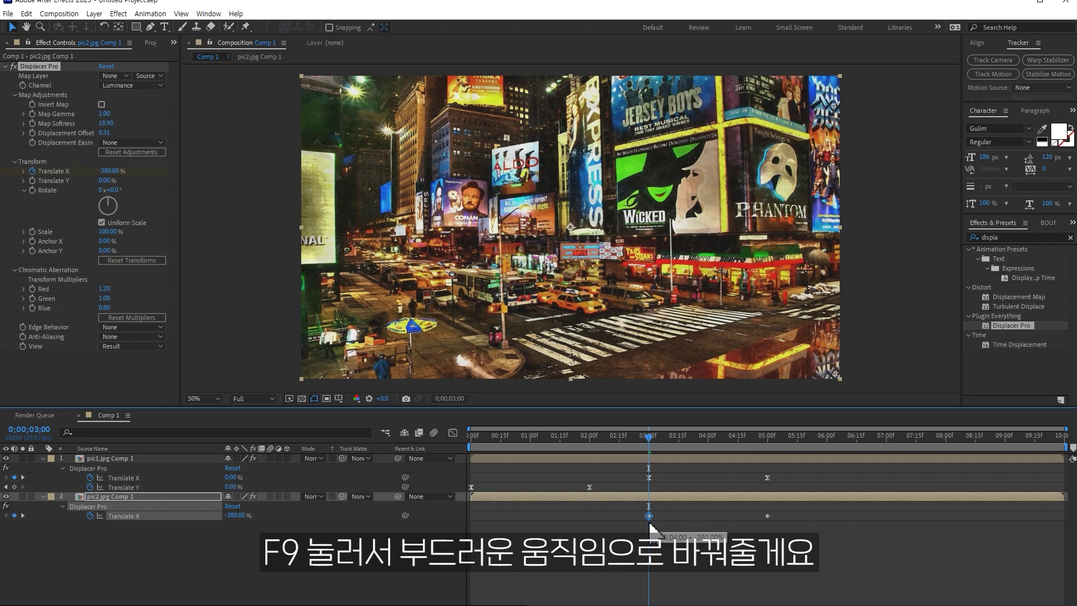
{"action": "left_click_drag", "start_coordinate": [827, 550], "coordinate": [627, 510]}
{"action": "key", "text": "F9"}
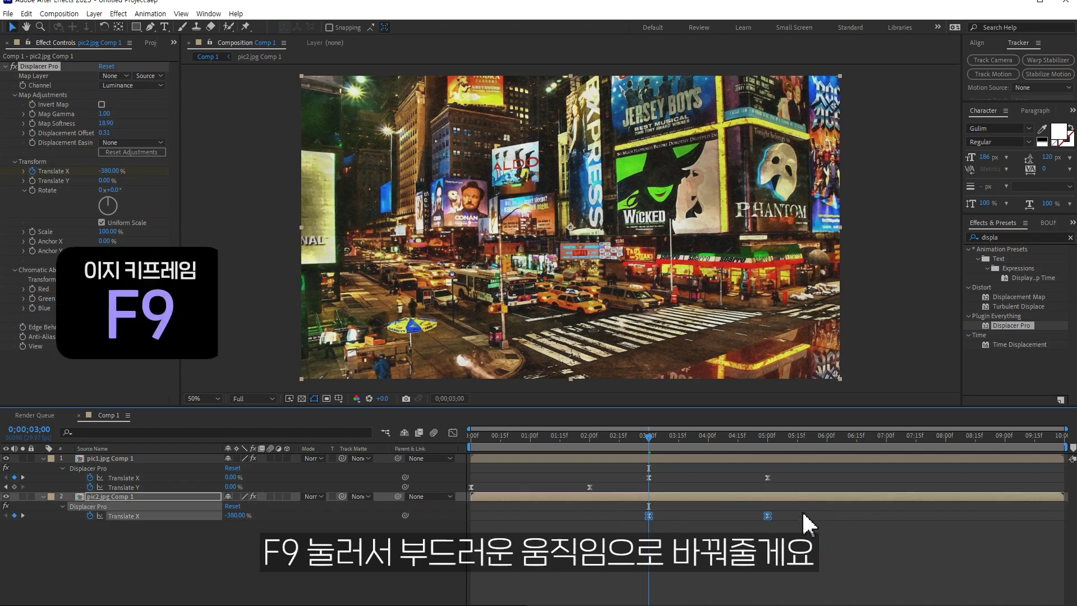
Step: Pull the Translate X speed curve into a sharp early spike, then preview the mid-transition frame
{"action": "left_click", "coordinate": [452, 433]}
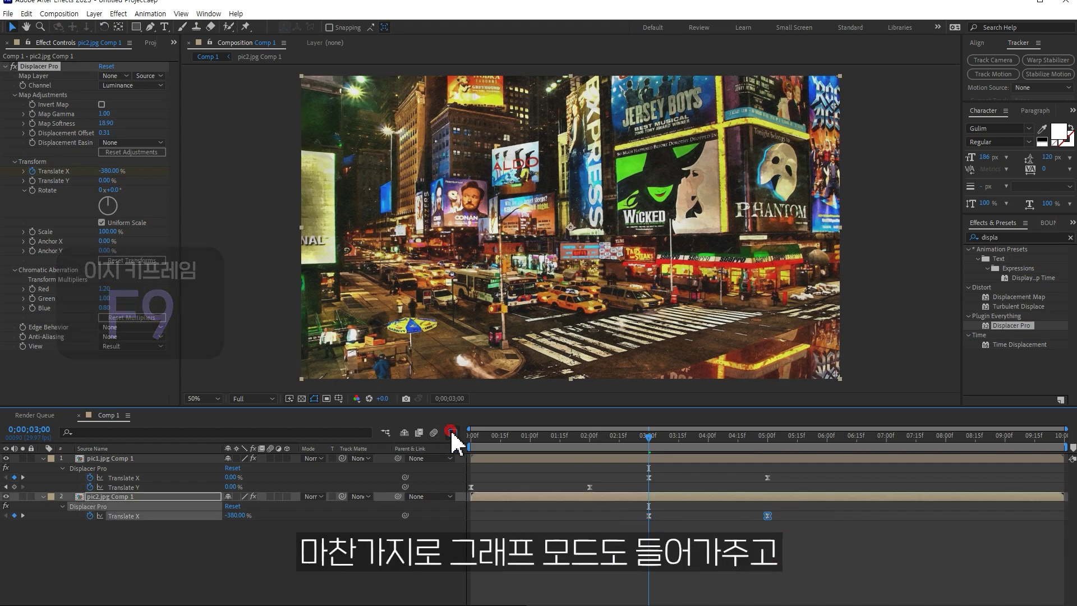
{"action": "left_click_drag", "start_coordinate": [747, 561], "coordinate": [669, 565]}
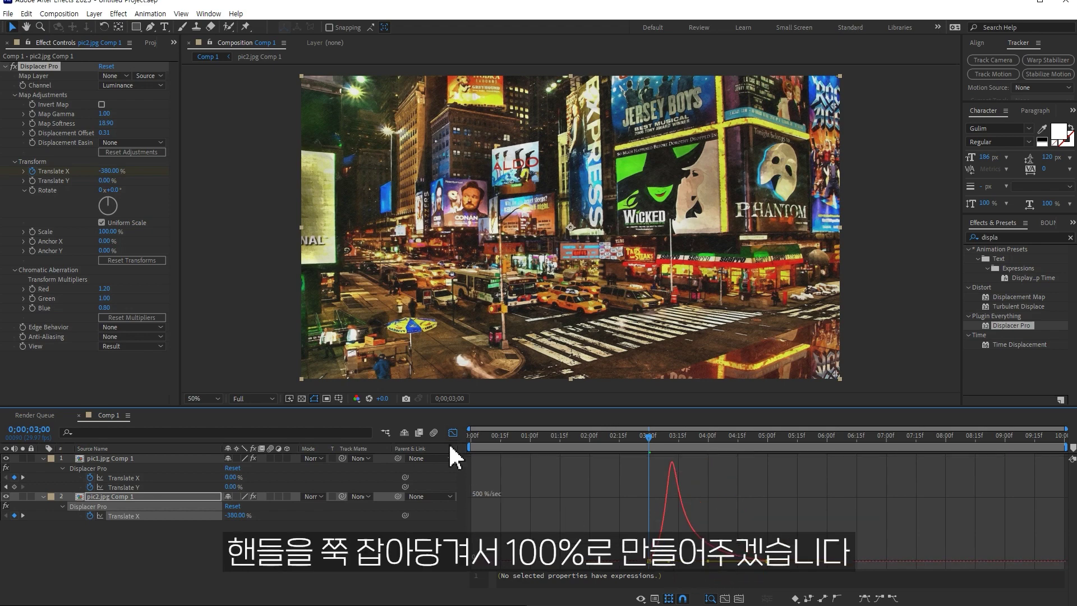
{"action": "left_click", "coordinate": [453, 433]}
{"action": "mouse_move", "coordinate": [617, 442]}
{"action": "left_mouse_down"}
{"action": "mouse_move", "coordinate": [722, 441]}
{"action": "mouse_move", "coordinate": [692, 443]}
{"action": "left_mouse_up"}
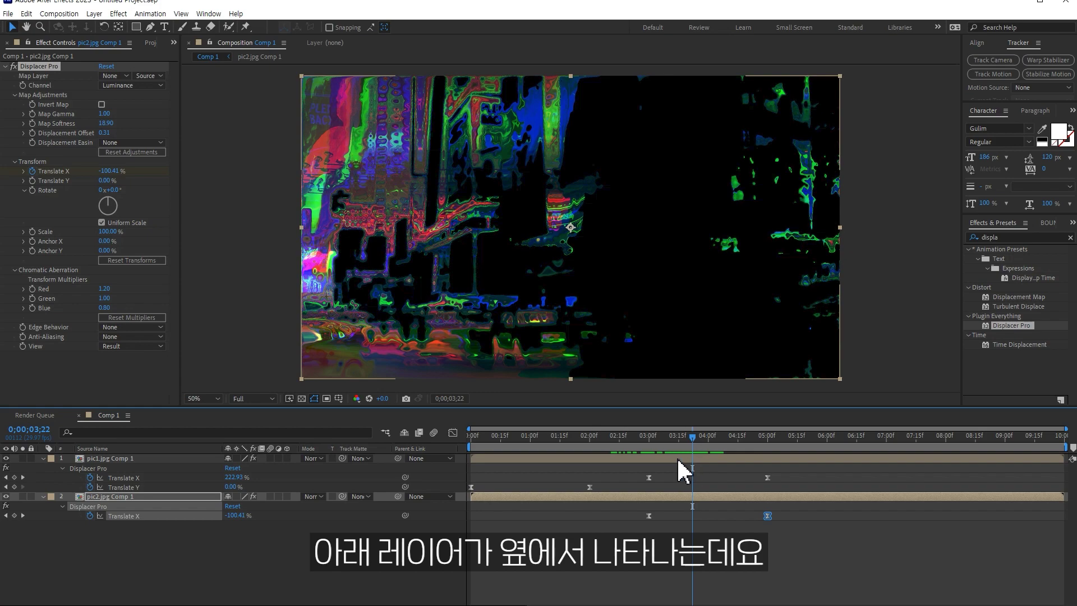
Step: Select the pic2 layer and try Repeat, Mirror Repeat, and Edge Repeat for Displacer Pro's Edge Behavior
{"action": "left_click_drag", "start_coordinate": [647, 436], "coordinate": [695, 443]}
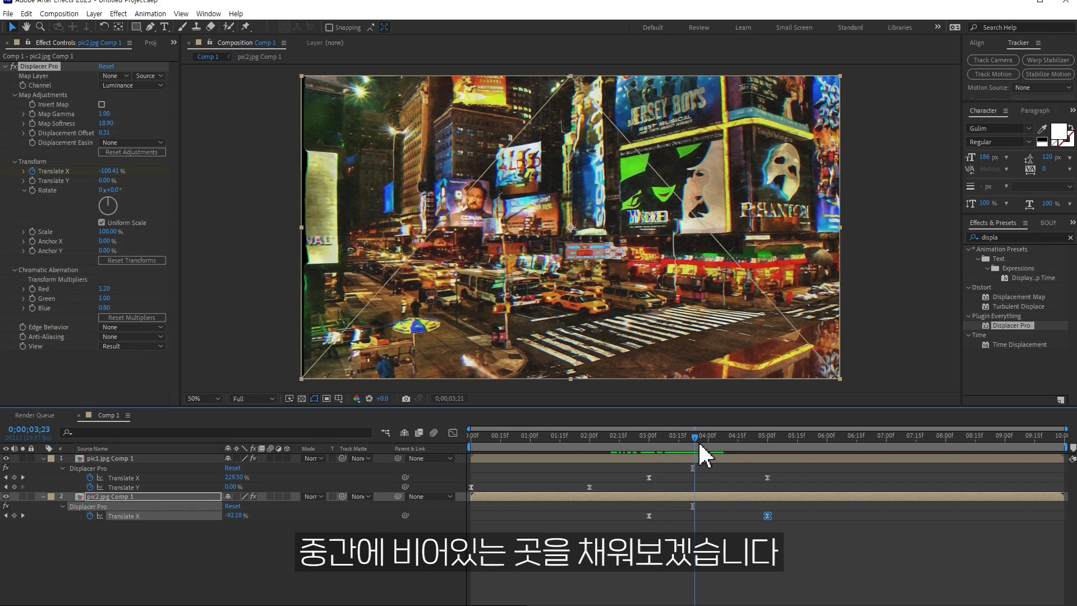
{"action": "left_click", "coordinate": [708, 498]}
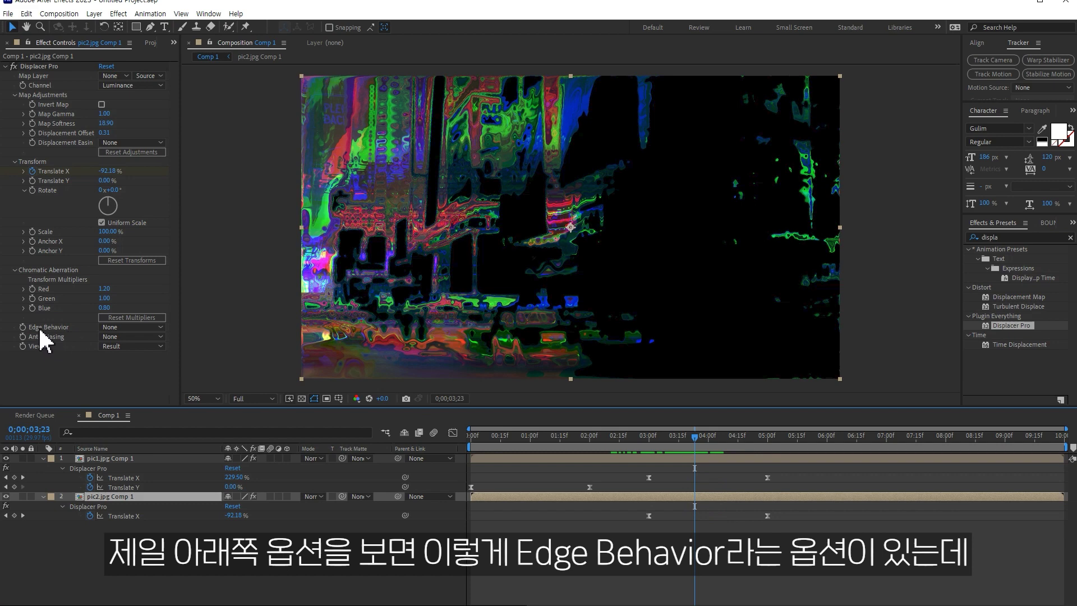
{"action": "left_click", "coordinate": [119, 328]}
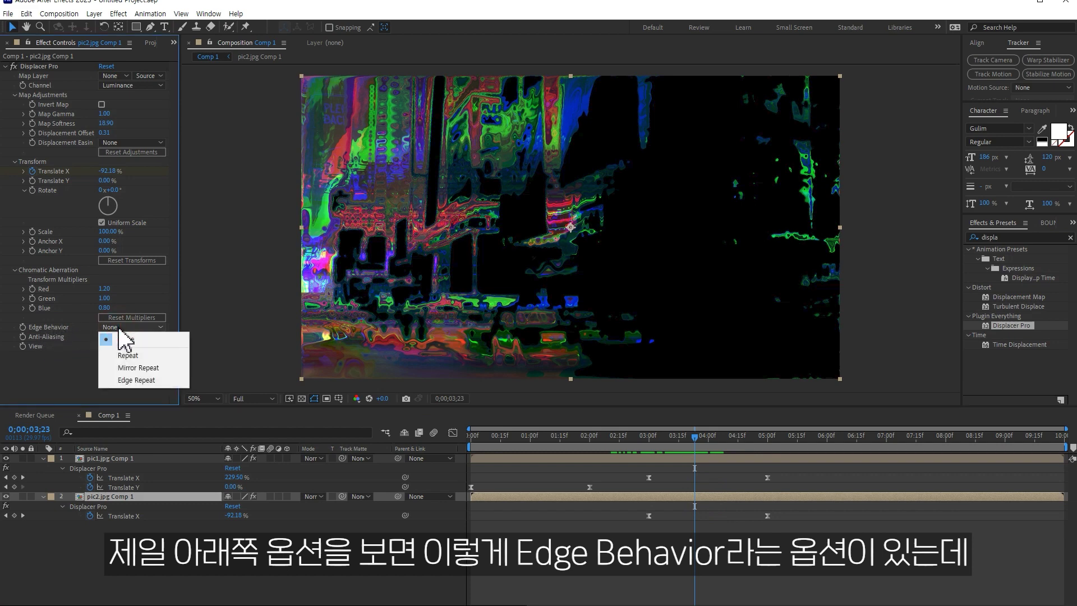
{"action": "left_click", "coordinate": [127, 355]}
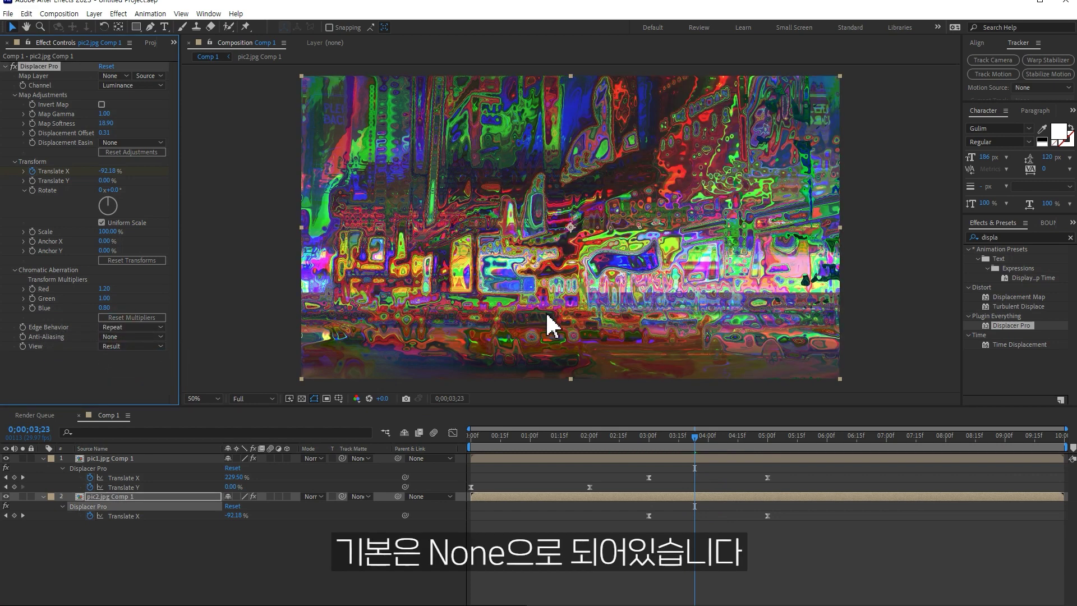
{"action": "left_click", "coordinate": [151, 328]}
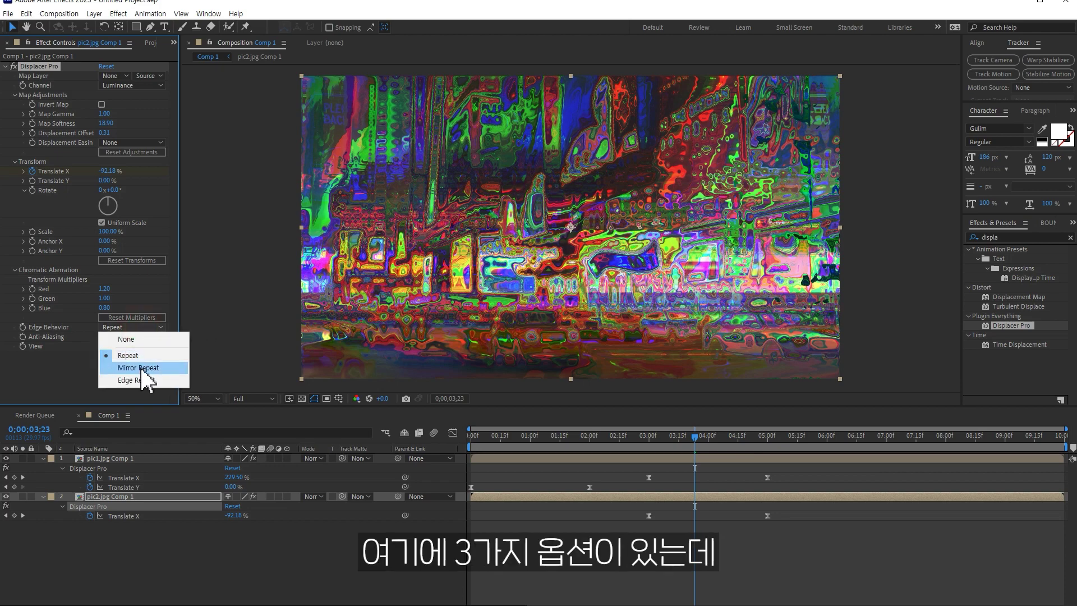
{"action": "left_click", "coordinate": [145, 368]}
{"action": "left_click", "coordinate": [133, 327]}
{"action": "left_click", "coordinate": [146, 380]}
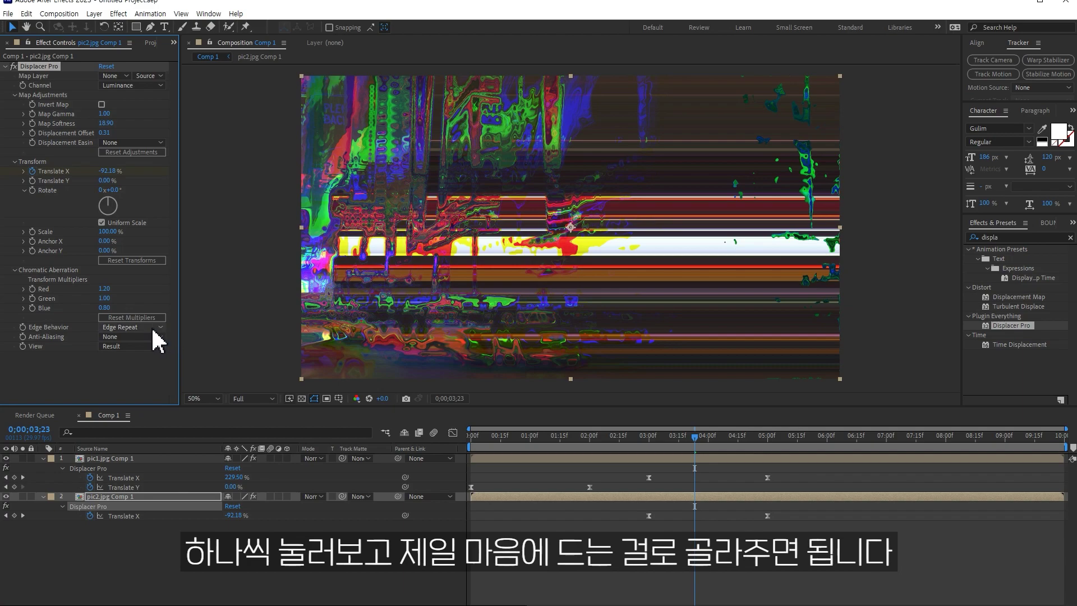
Step: Settle on Mirror Repeat for Edge Behavior and preview the transition
{"action": "left_click", "coordinate": [153, 328]}
{"action": "left_click", "coordinate": [146, 368]}
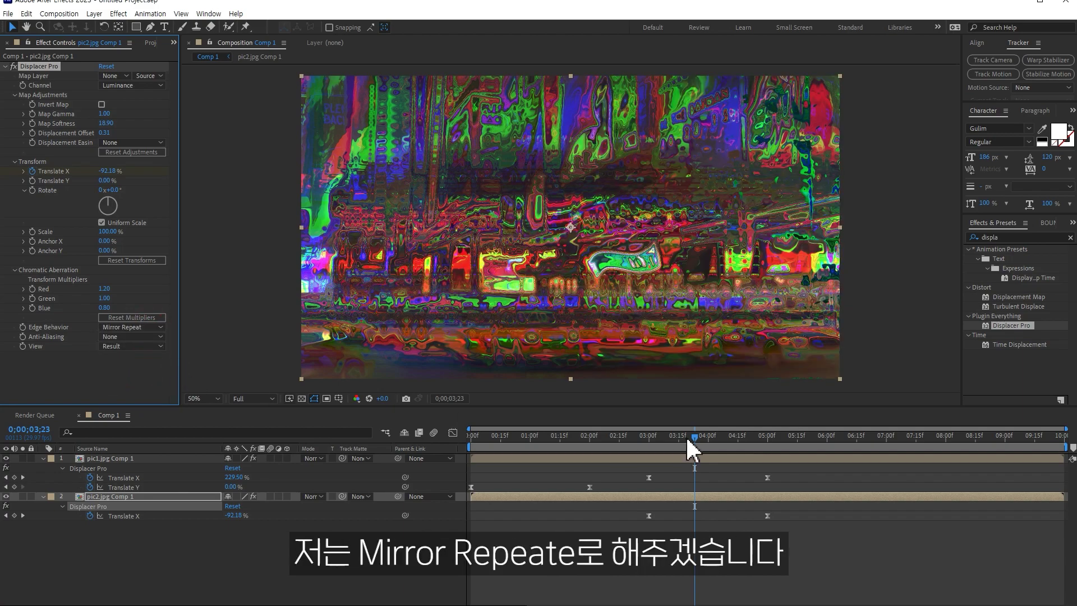
{"action": "left_click_drag", "start_coordinate": [621, 440], "coordinate": [782, 451]}
{"action": "key", "text": "space"}
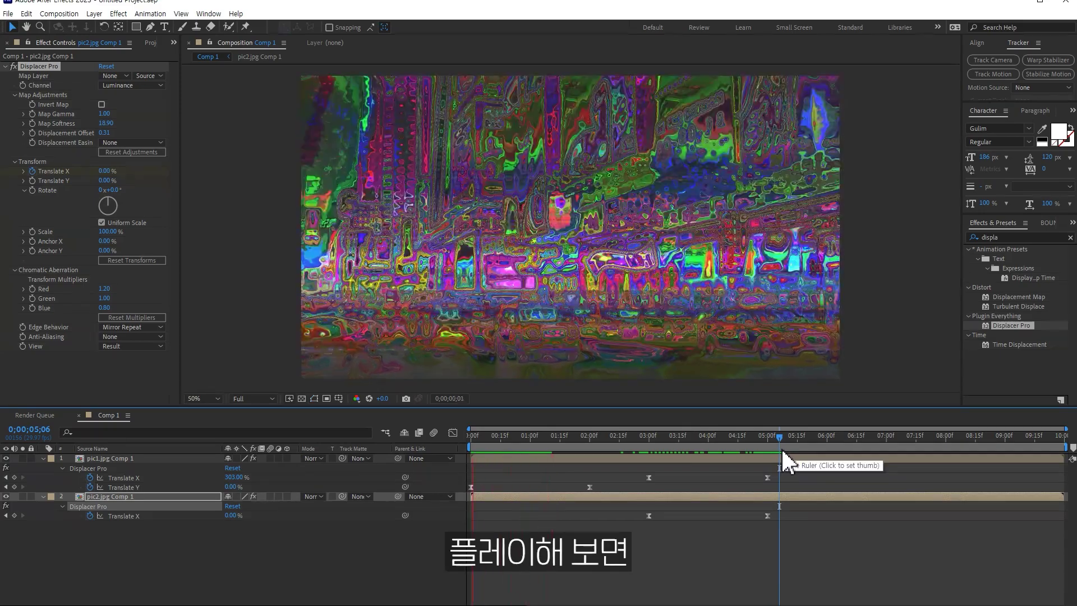
Step: Trim the pic2 layer's in-point to 3 seconds with Alt+[ and return to frame 0
{"action": "left_click_drag", "start_coordinate": [492, 436], "coordinate": [647, 462]}
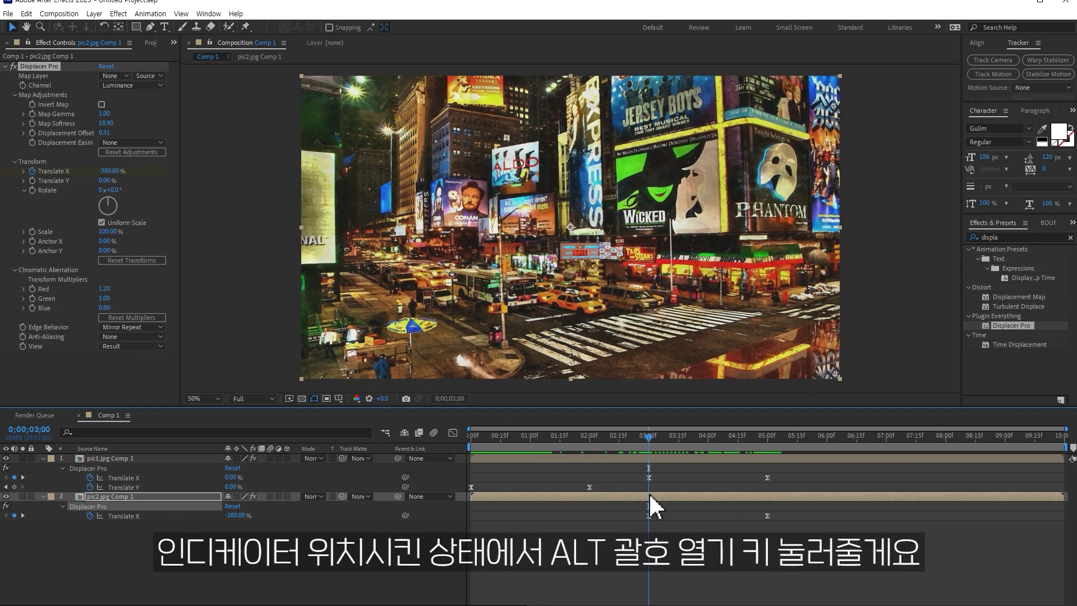
{"action": "key", "text": "alt+bracketleft"}
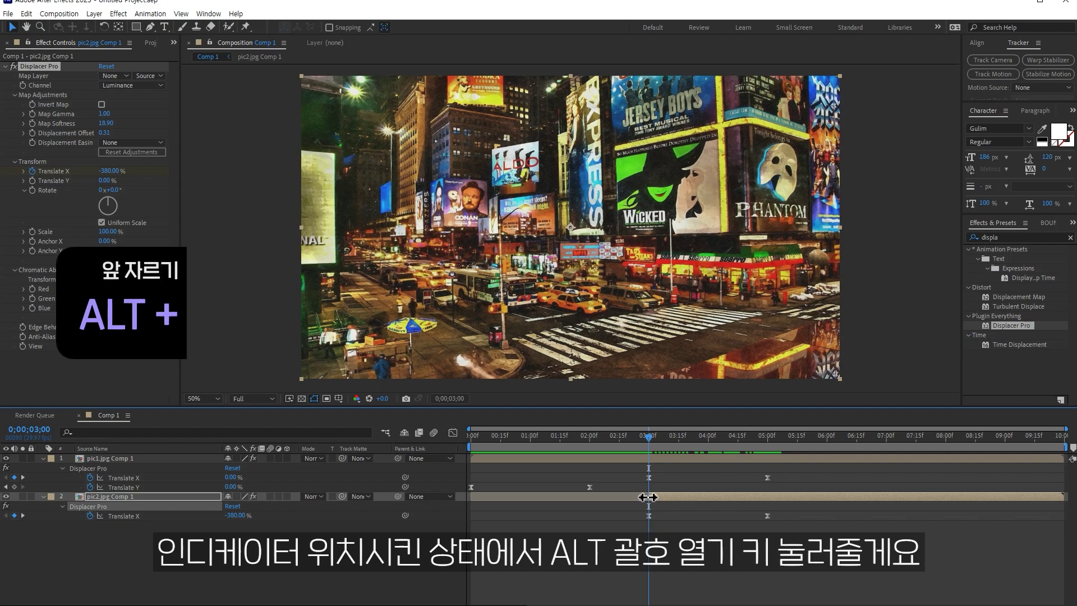
{"action": "left_click_drag", "start_coordinate": [540, 436], "coordinate": [471, 435]}
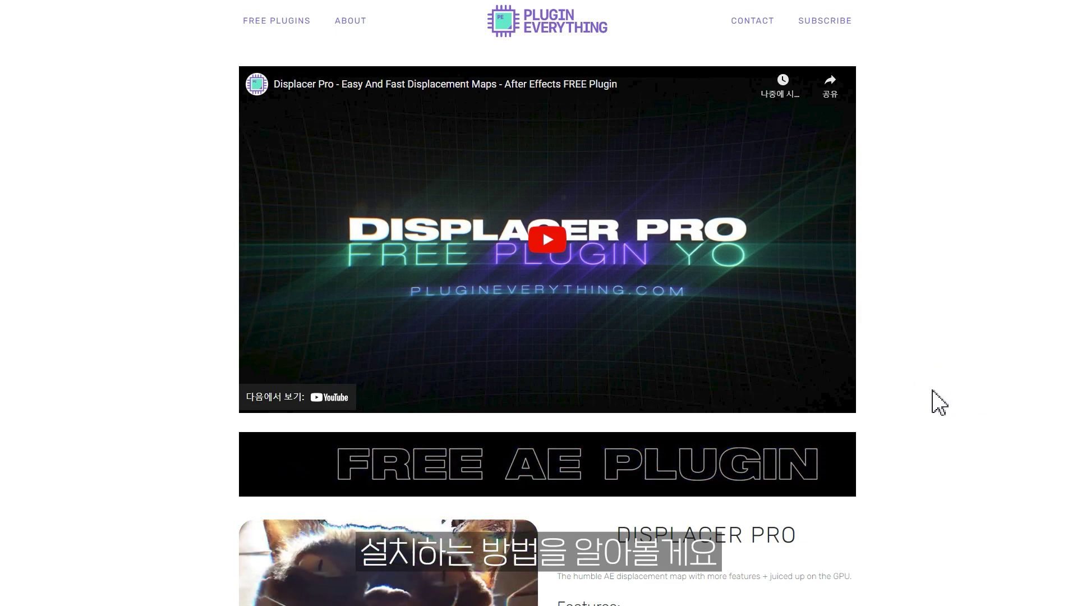
Step: Scroll the Displacer Pro page down to the Features list and DOWNLOAD FREE button
{"action": "scroll", "coordinate": [937, 402], "scroll_direction": "down", "scroll_amount": 5}
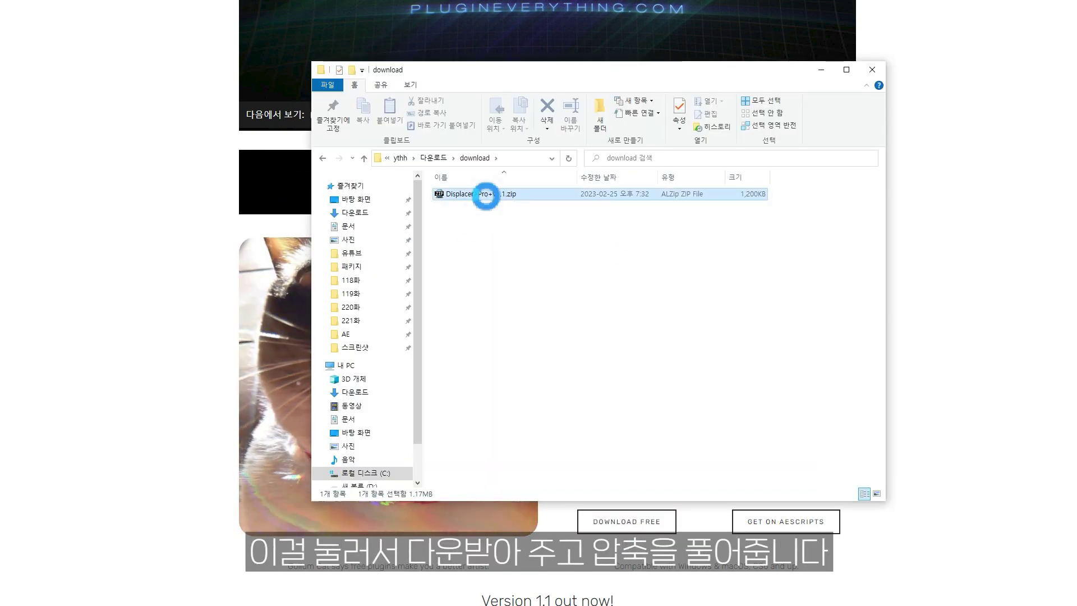
Step: Extract the Displacer Pro zip with ALZip and open Displacer Pro v1.1 > Win
{"action": "right_click", "coordinate": [486, 196]}
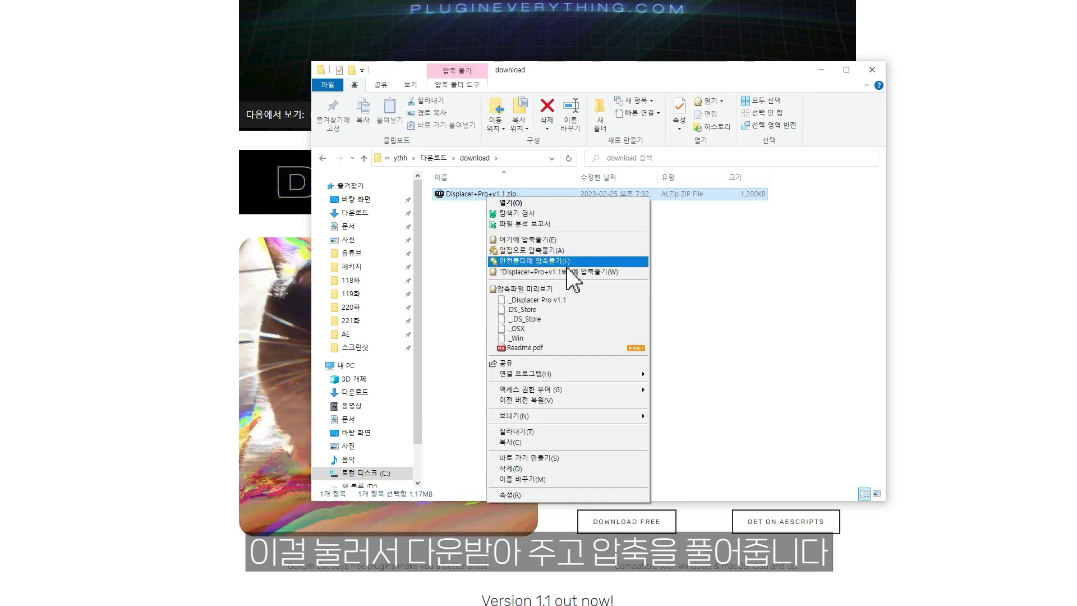
{"action": "left_click", "coordinate": [570, 271]}
{"action": "left_click", "coordinate": [722, 308]}
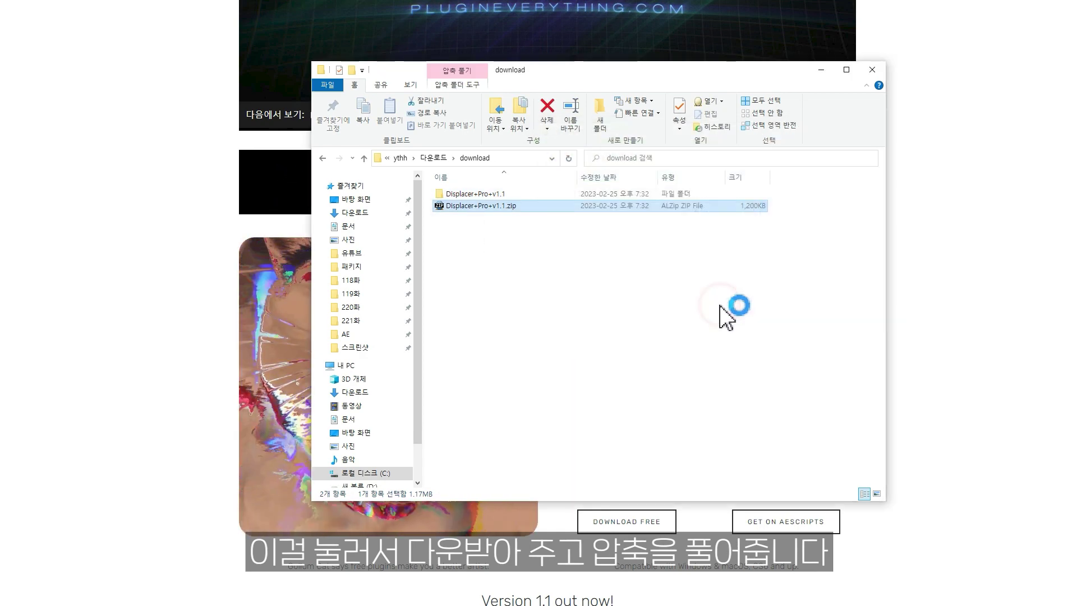
{"action": "left_click", "coordinate": [483, 195]}
{"action": "double_click", "coordinate": [484, 195]}
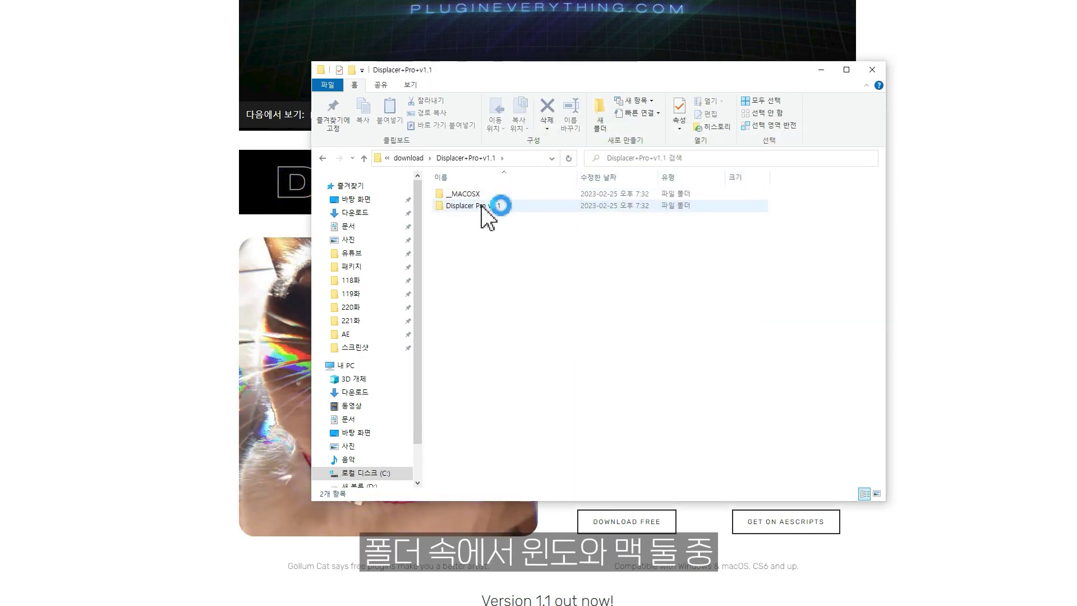
{"action": "double_click", "coordinate": [482, 206]}
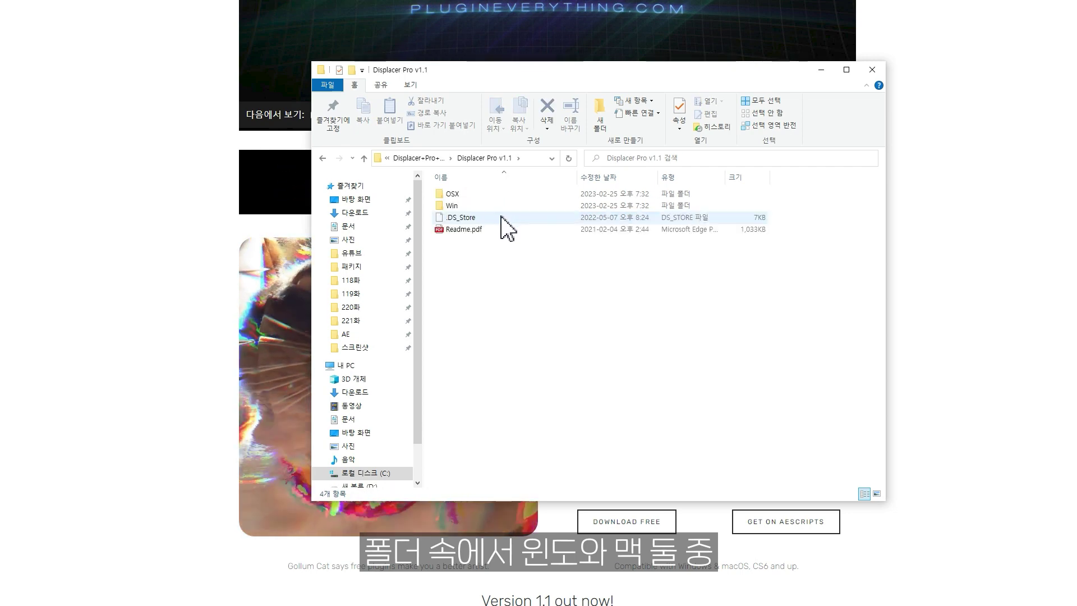
{"action": "left_click", "coordinate": [461, 206]}
{"action": "double_click", "coordinate": [461, 207]}
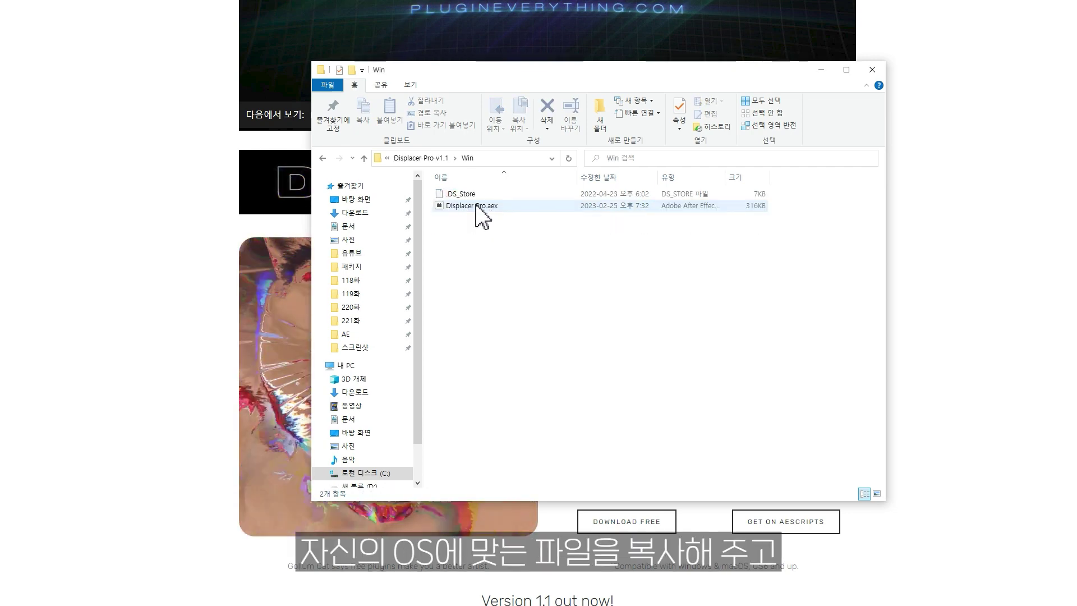
Step: Copy the Displacer Pro.aex plugin file
{"action": "left_click", "coordinate": [479, 207]}
{"action": "right_click", "coordinate": [491, 212]}
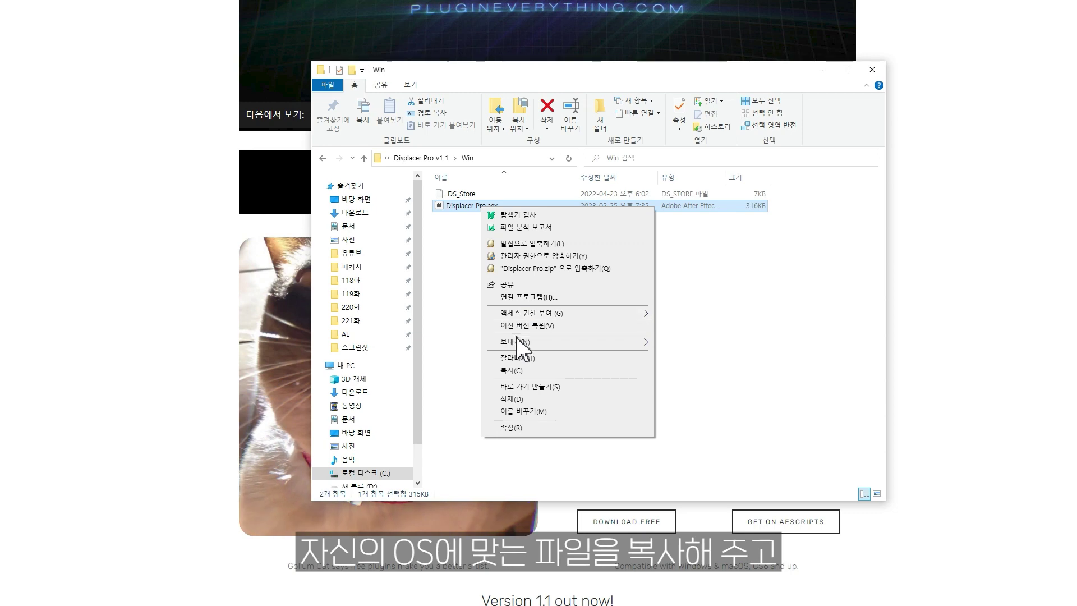
{"action": "left_click", "coordinate": [522, 373]}
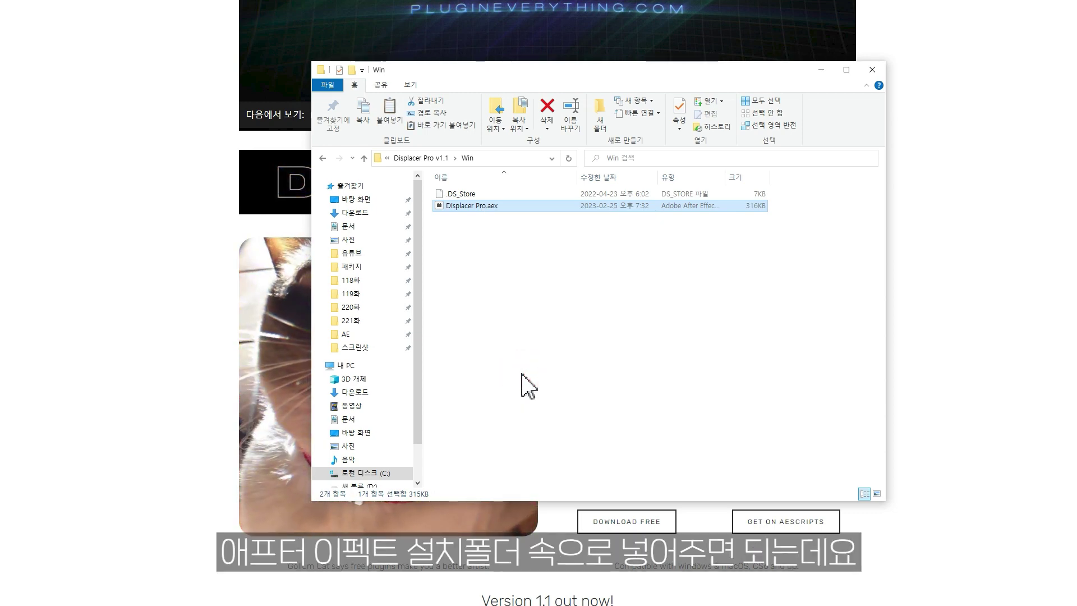
{"action": "left_click", "coordinate": [521, 374]}
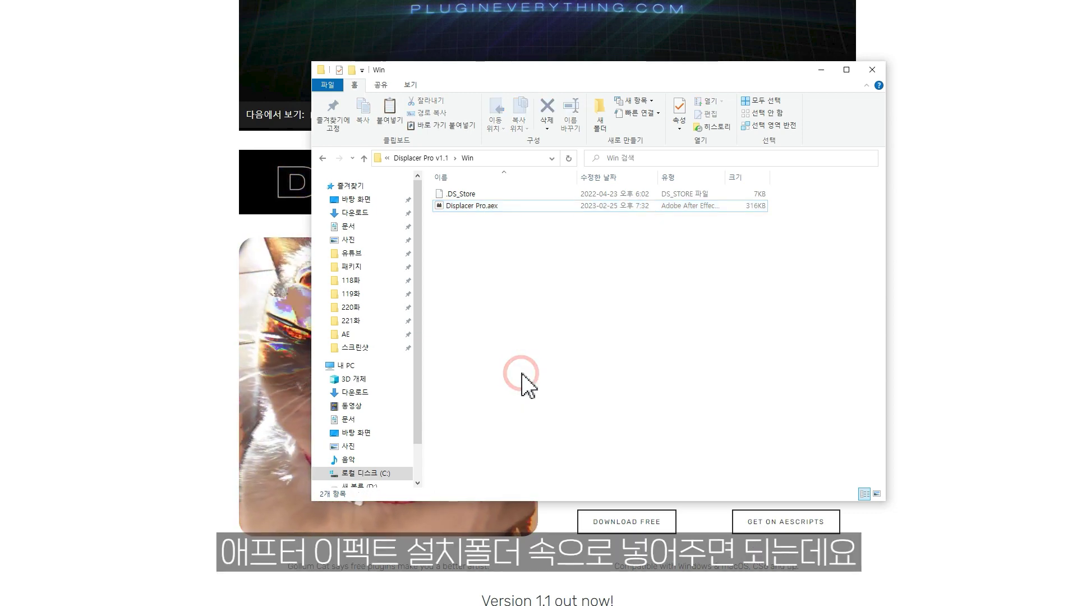
Step: Go to C:\Program Files\Adobe\Adobe After Effects 2023\Support Files\Plug-ins
{"action": "left_click", "coordinate": [379, 473]}
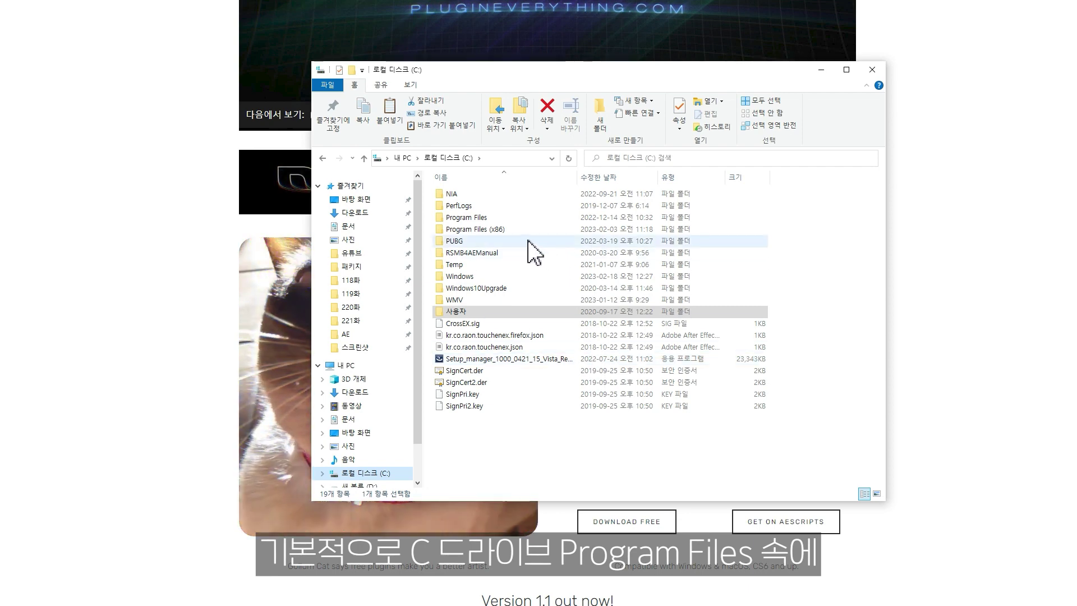
{"action": "double_click", "coordinate": [469, 217]}
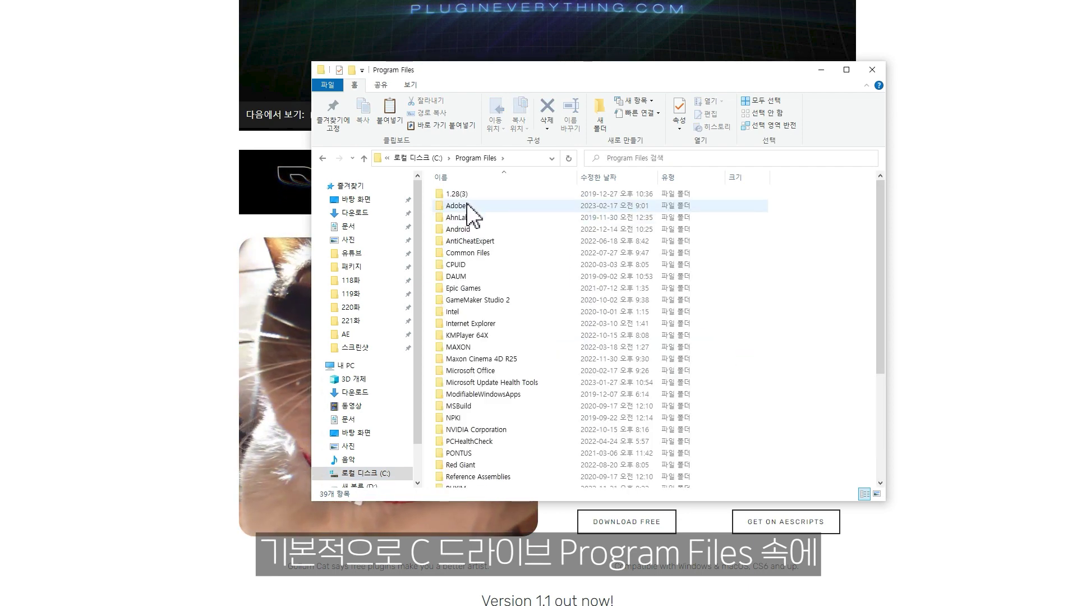
{"action": "double_click", "coordinate": [468, 205]}
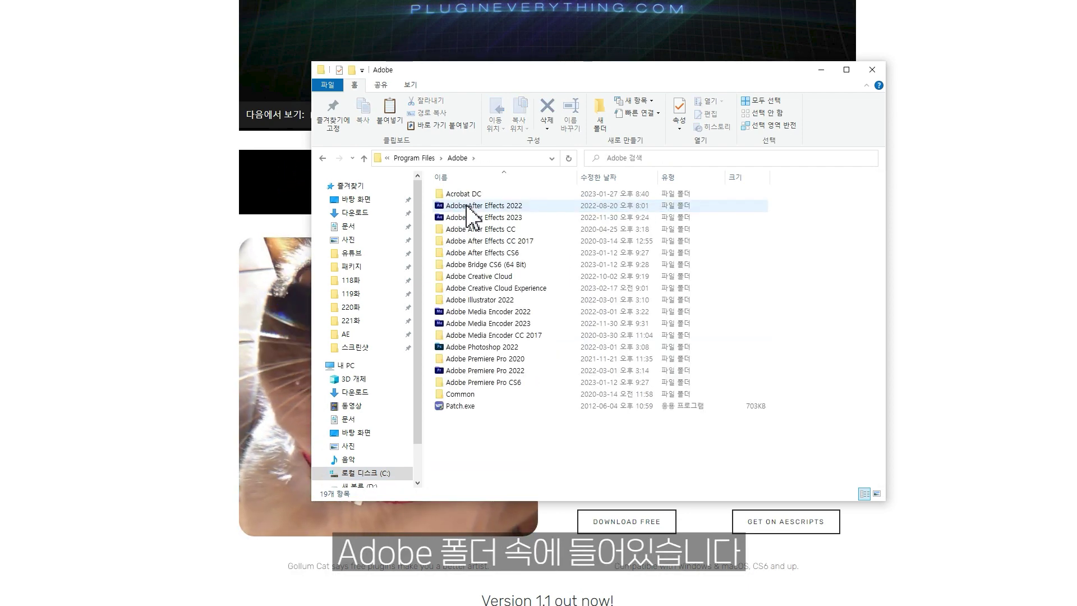
{"action": "double_click", "coordinate": [493, 218]}
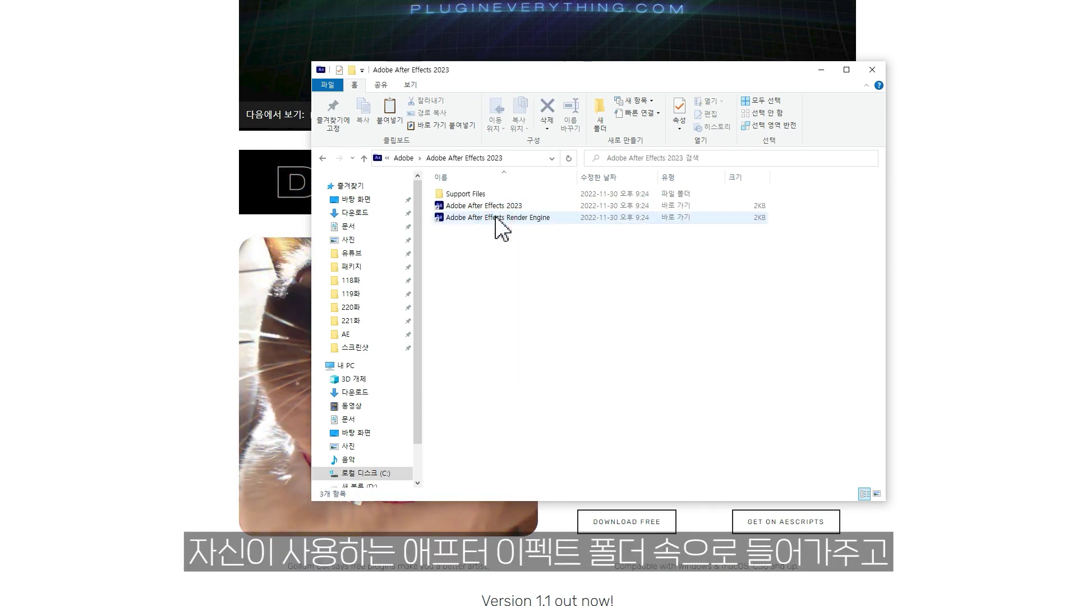
{"action": "double_click", "coordinate": [477, 196]}
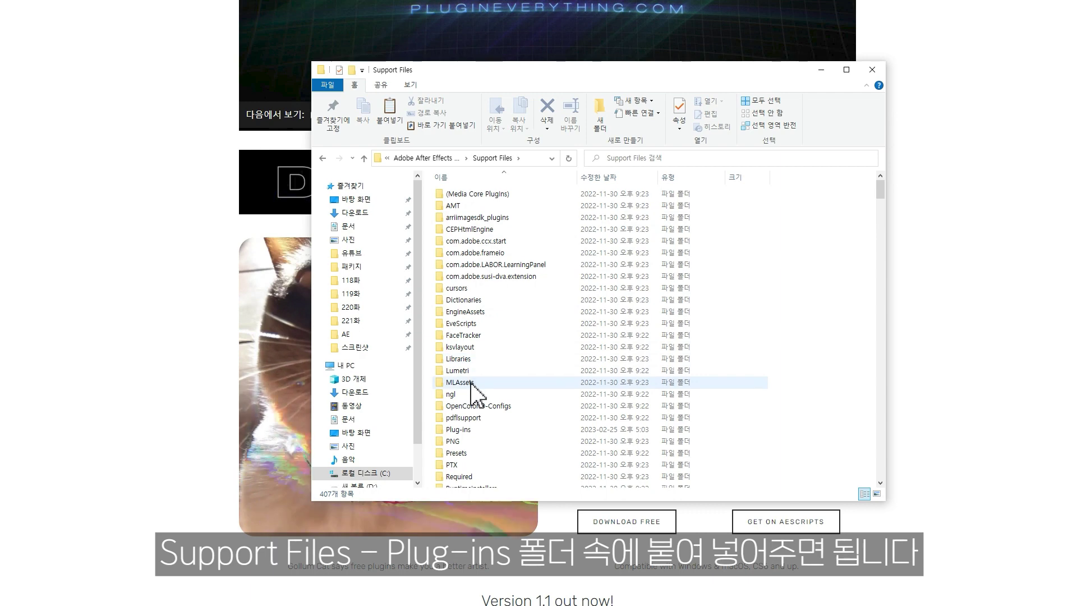
{"action": "scroll", "coordinate": [477, 392], "scroll_direction": "down", "scroll_amount": 1}
{"action": "left_click", "coordinate": [470, 399]}
{"action": "double_click", "coordinate": [470, 398]}
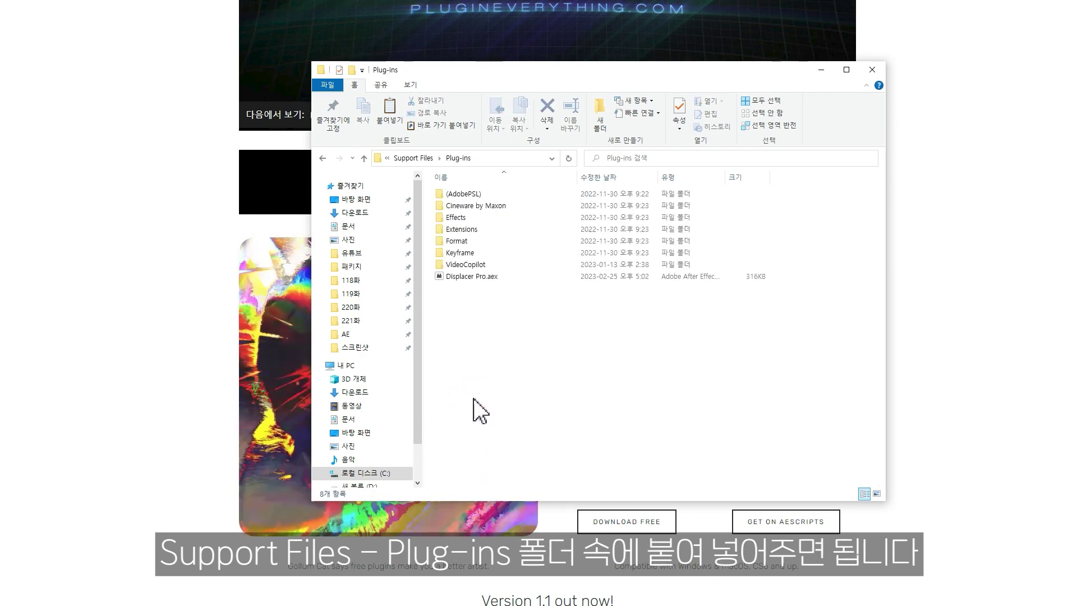